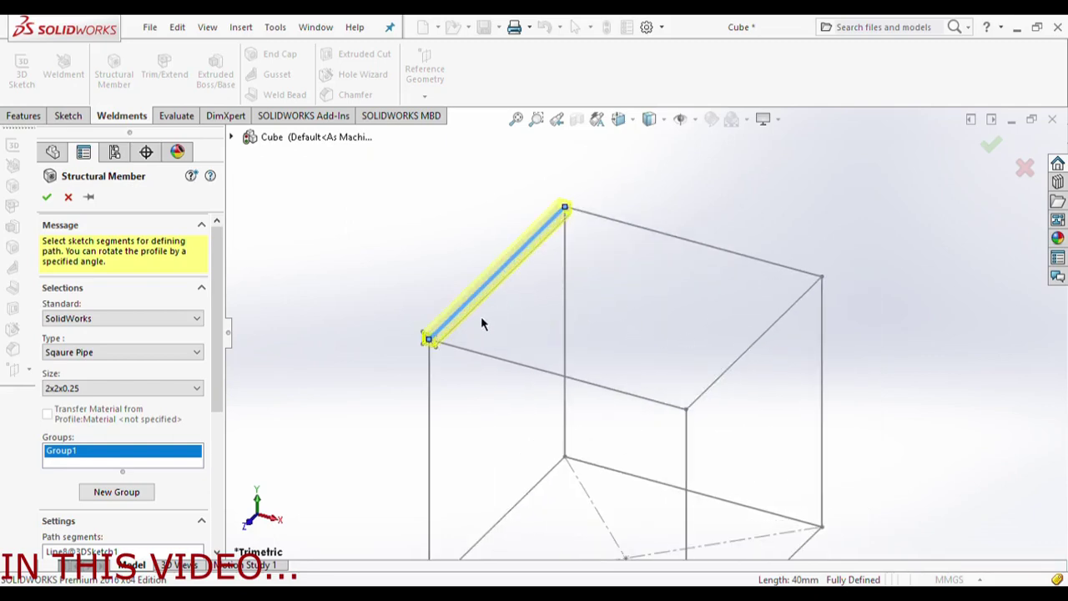
scroll(203, 460, "down", 3)
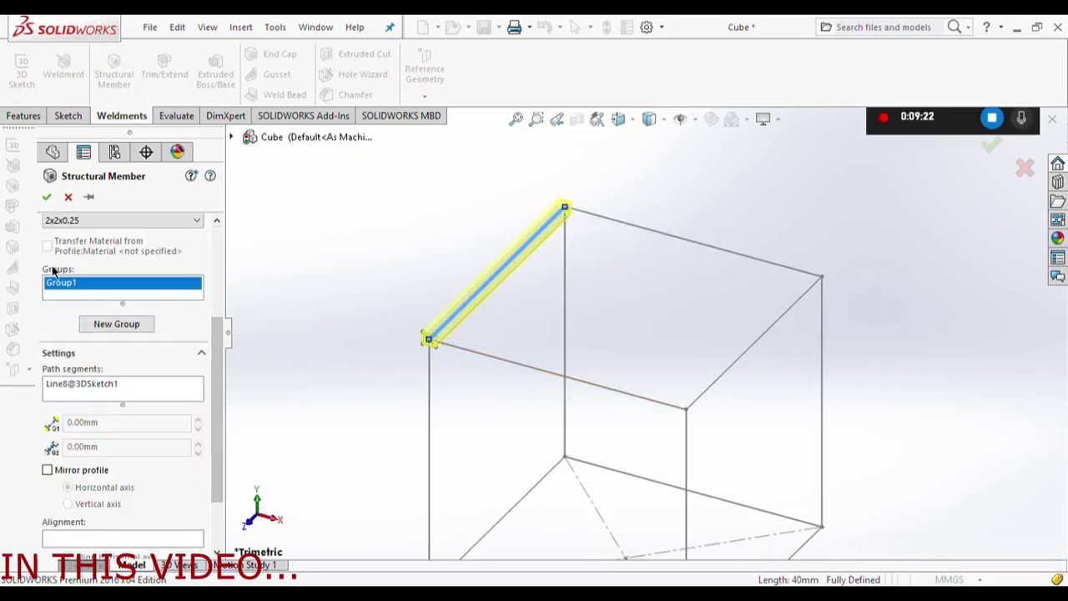
Step: Zoom in and out on the wireframe 3DSketch1 cube to inspect it
scroll(600, 424, "up", 3)
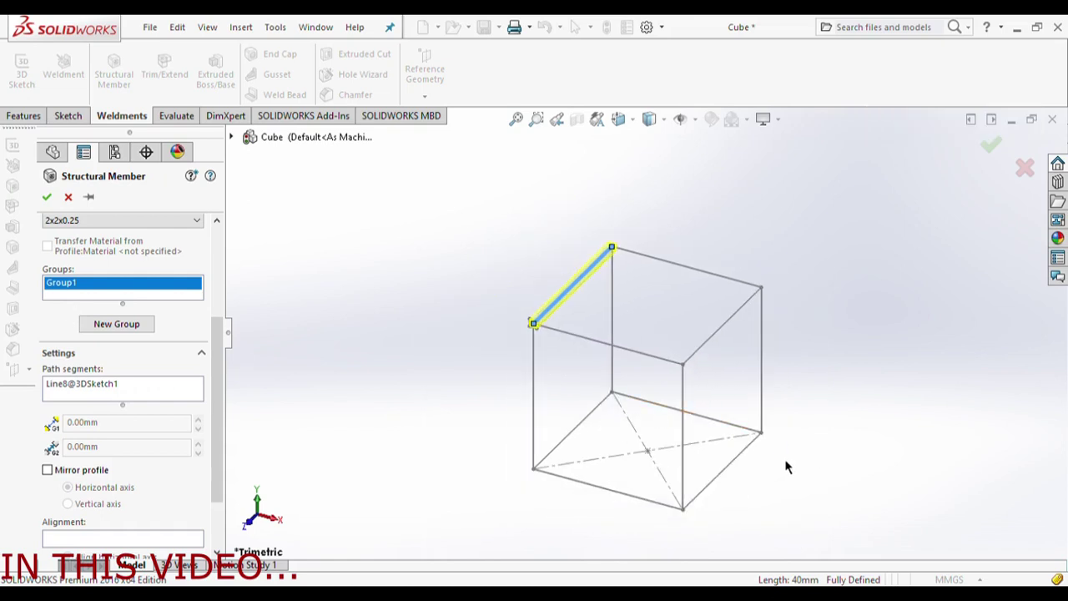
scroll(786, 467, "down", 2)
scroll(546, 258, "up", 1)
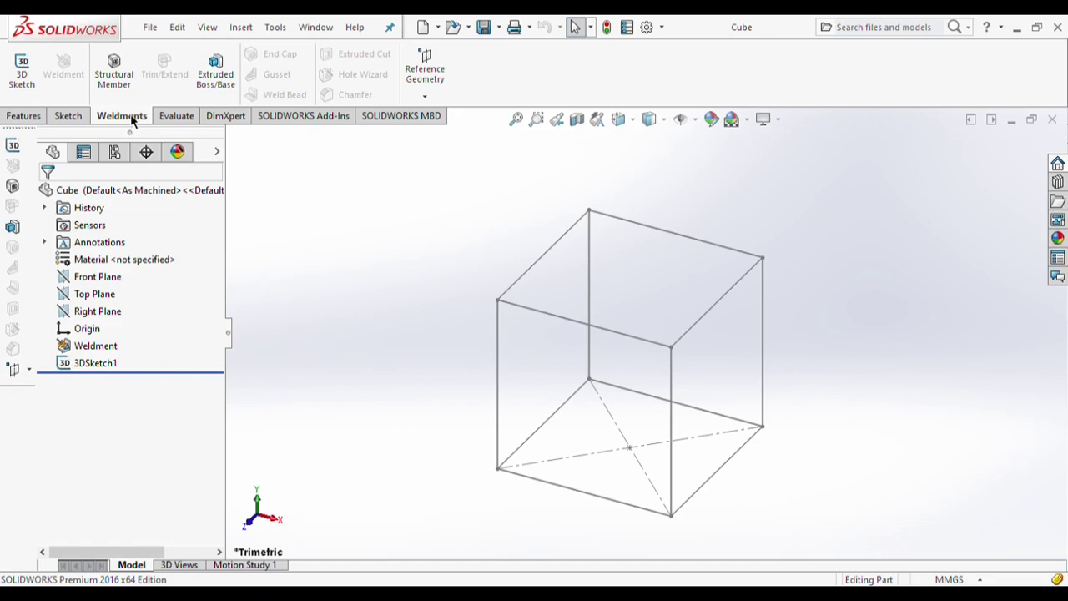
left_click(126, 90)
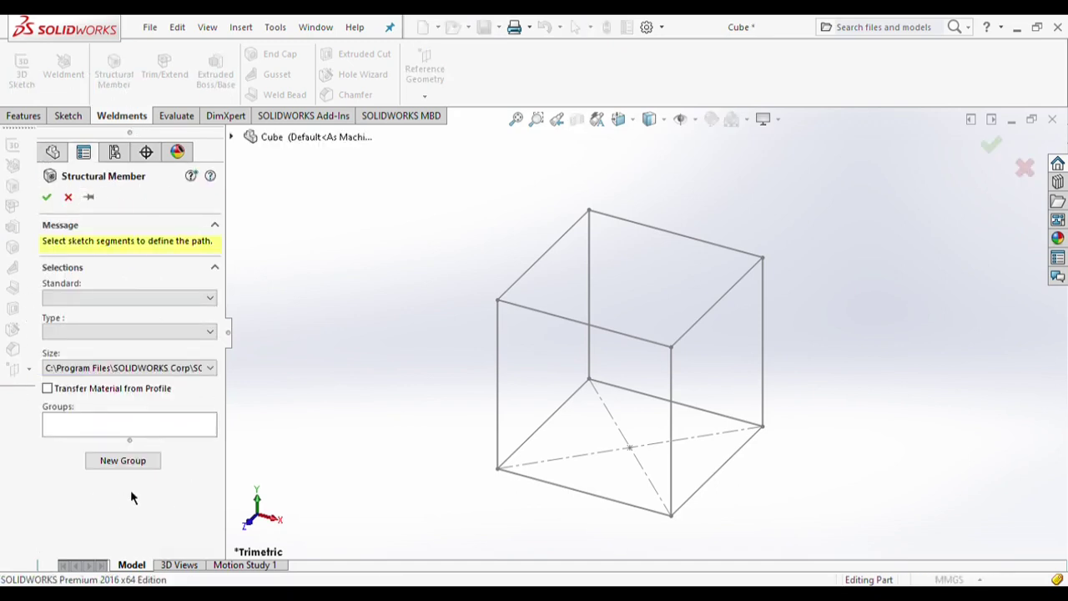
left_click(46, 297)
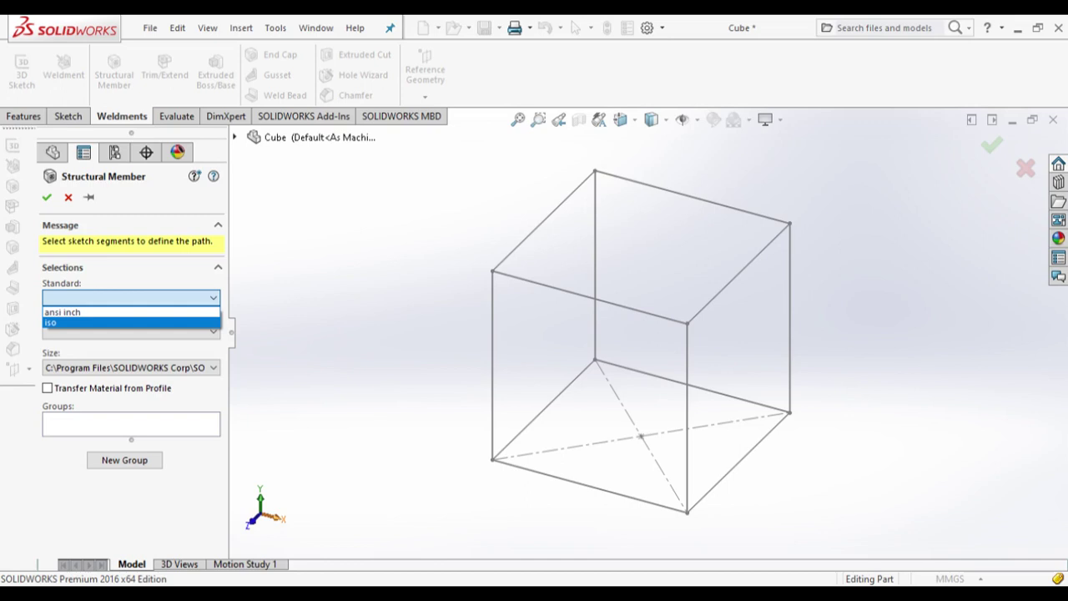
left_click(50, 322)
left_click(65, 331)
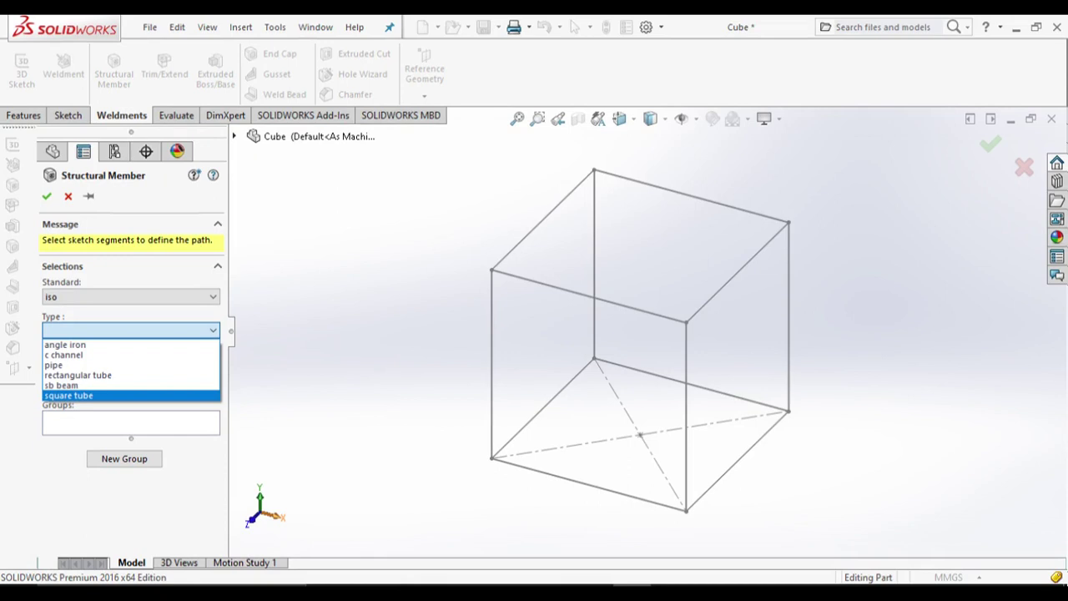
left_click(68, 394)
left_click(71, 372)
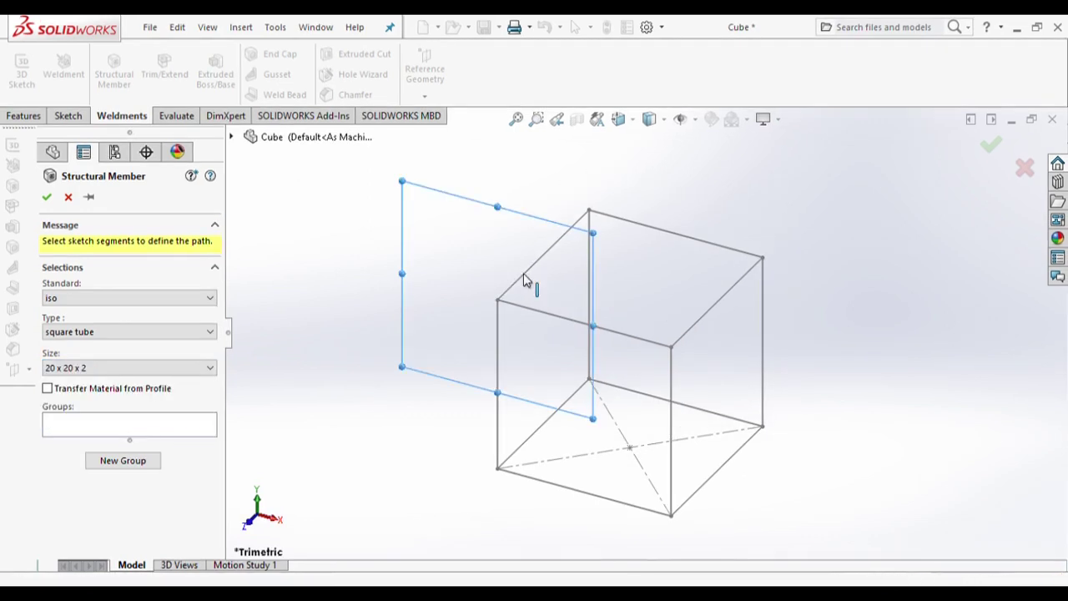
left_click(523, 274)
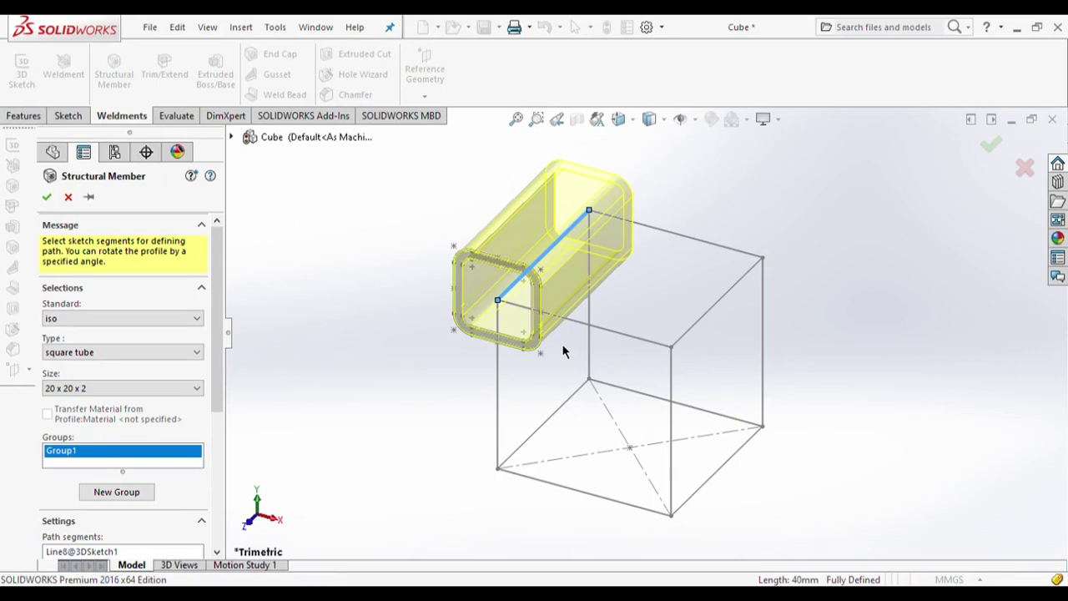
key("Escape")
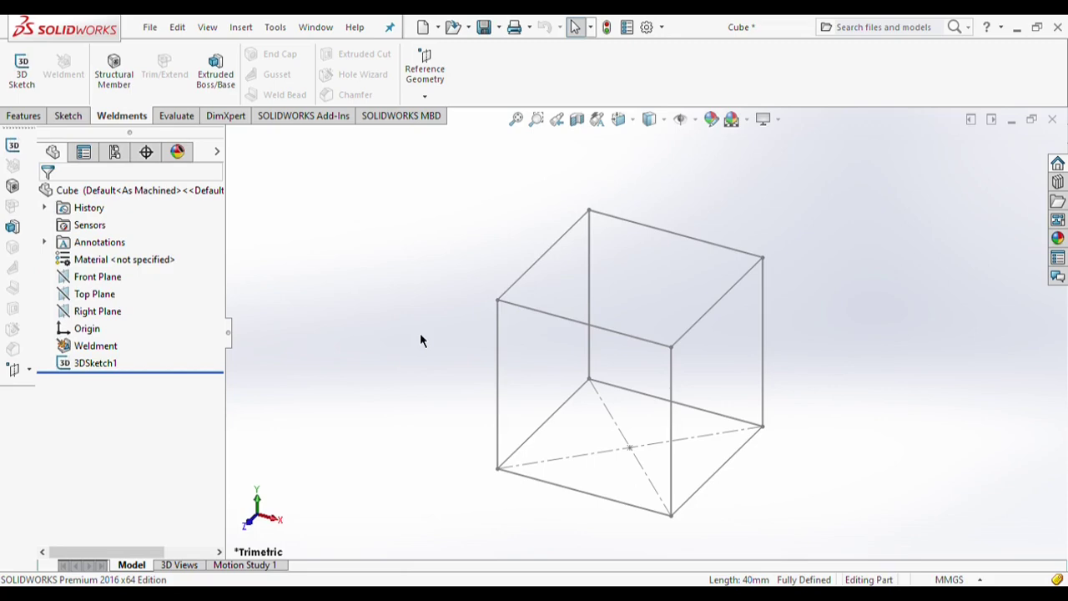
Step: Show the Weldment Profiles folder under File Locations in the system options
left_click(647, 27)
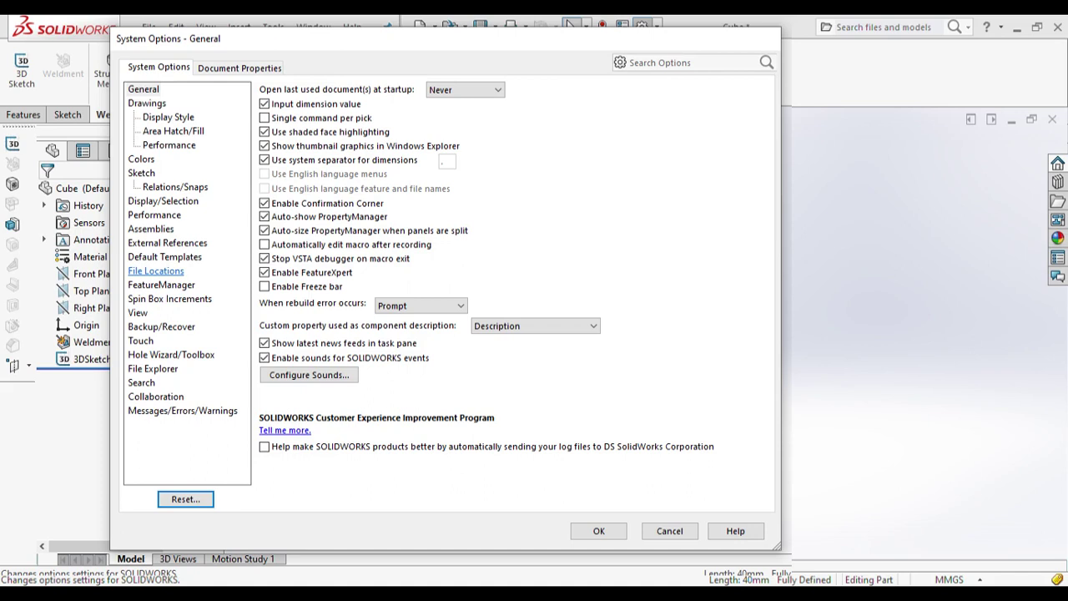
left_click(155, 270)
left_click(359, 102)
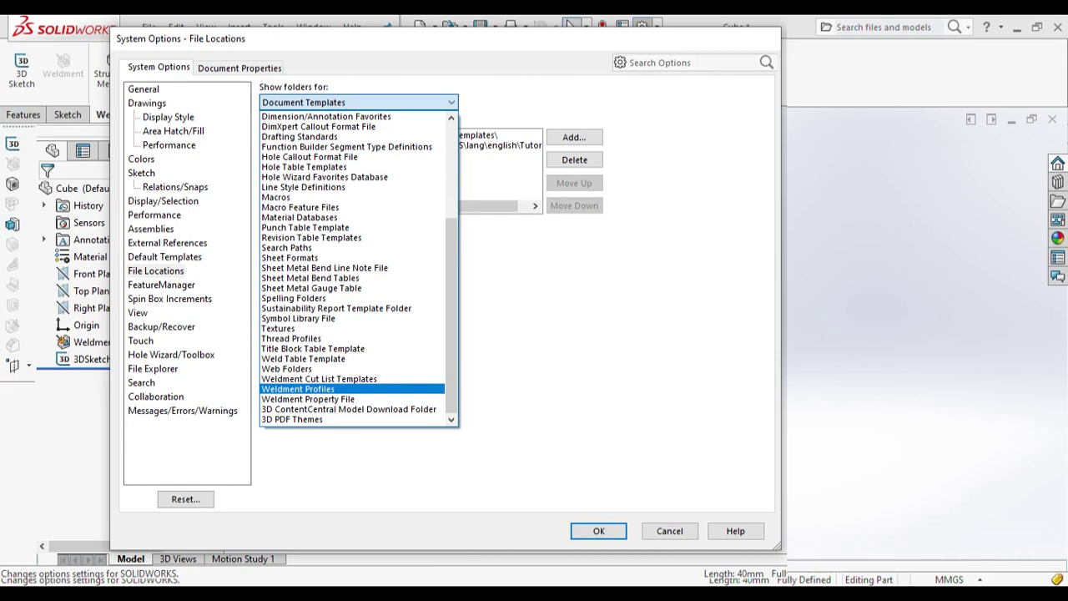
key("Return")
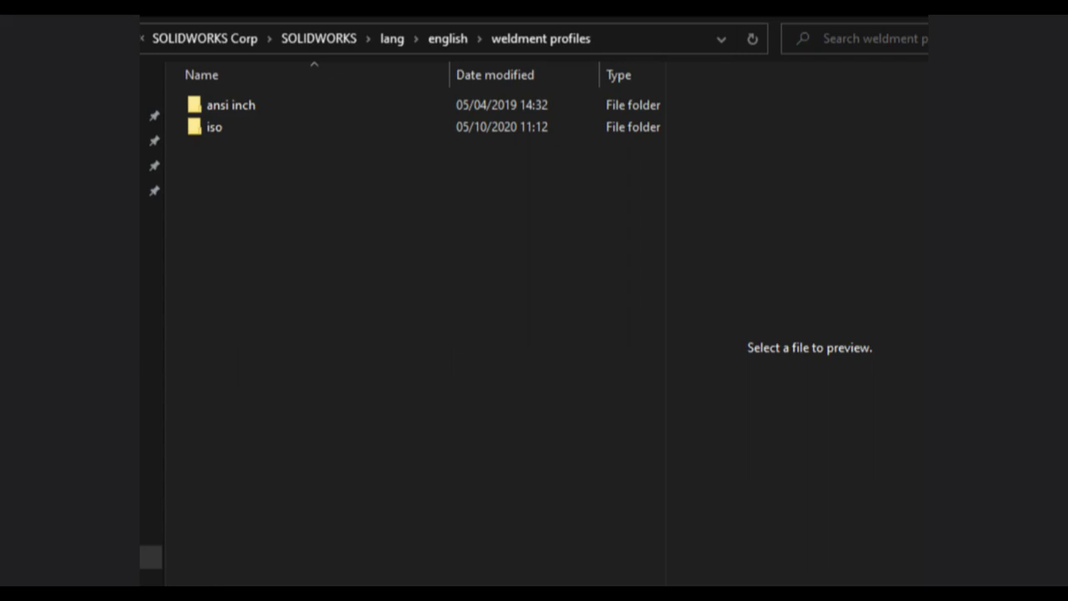
Step: Create a SolidWorks folder in weldment profiles and bring up actions for the 20 x 20 x 2 profile
right_click(251, 169)
mouse_move(300, 419)
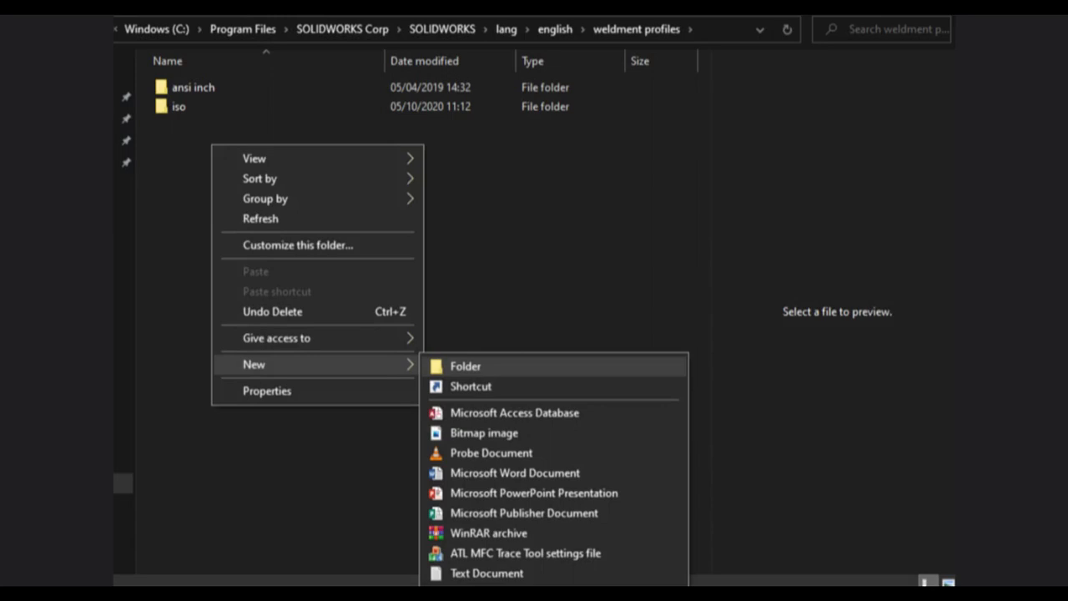
left_click(466, 366)
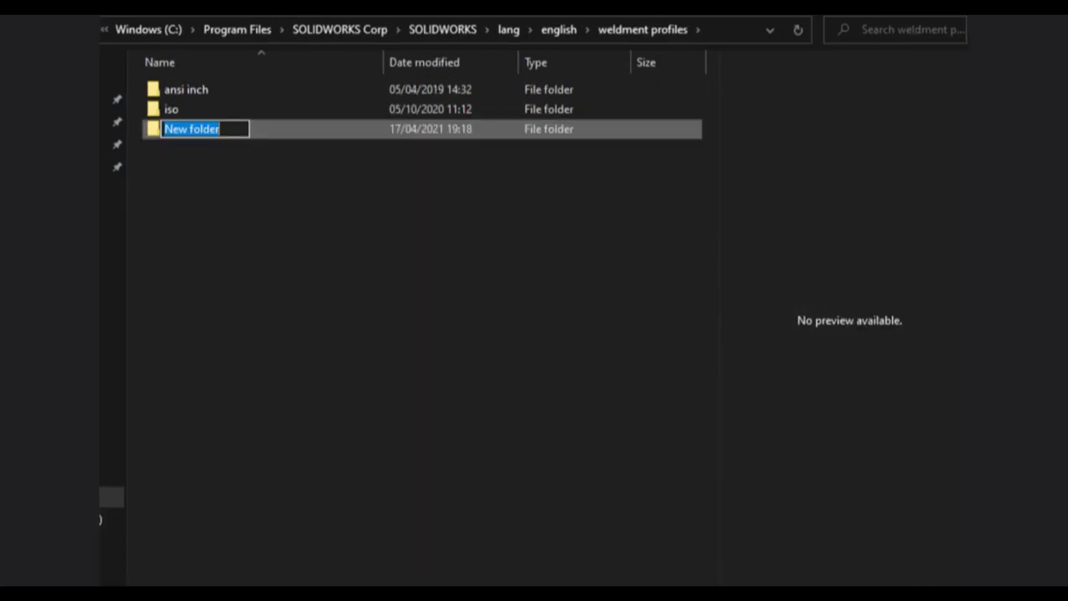
type("SolidWorks")
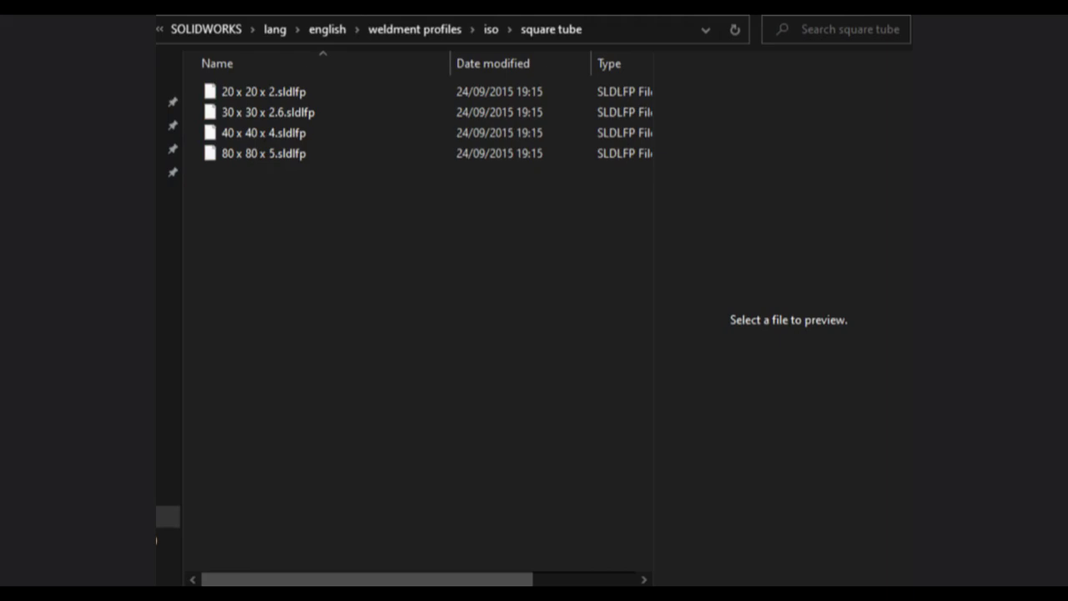
right_click(351, 92)
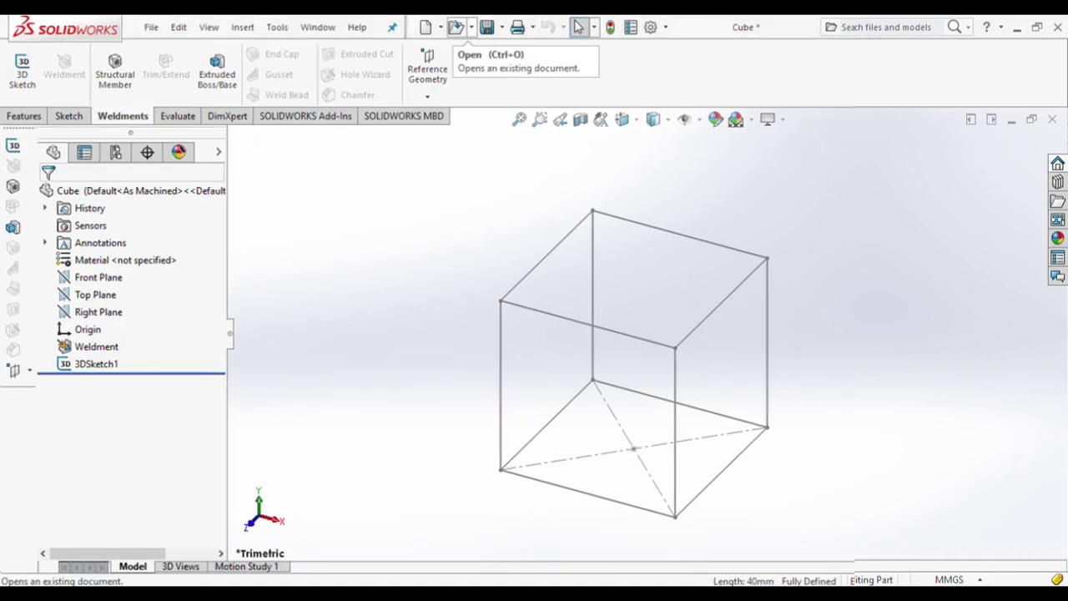
Step: Open the 20 x 20 x 2 profile and delete everything in its Sketch1
left_click(455, 27)
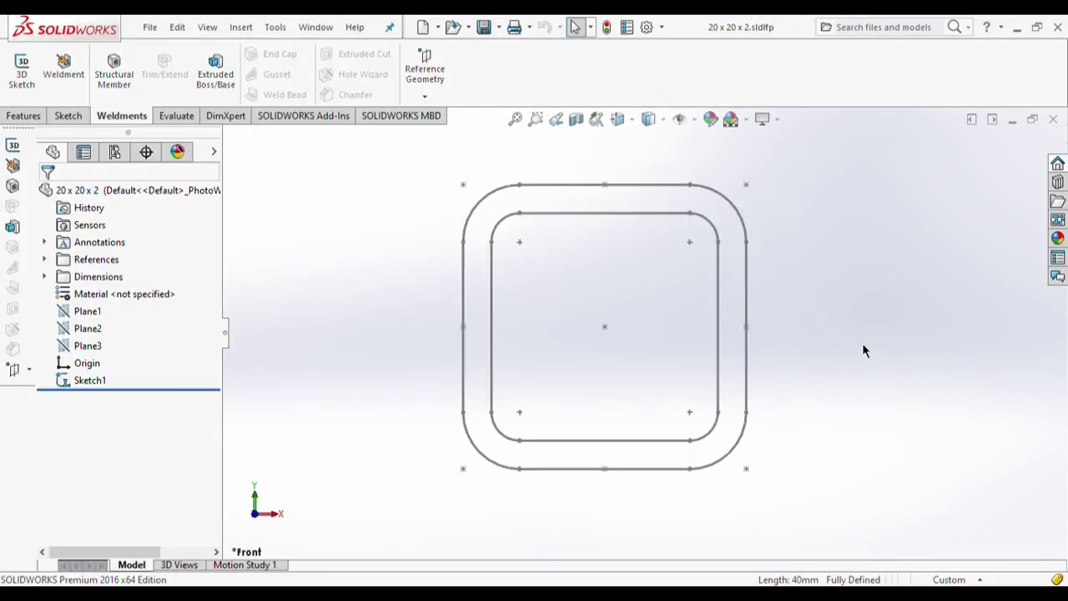
left_click(81, 380)
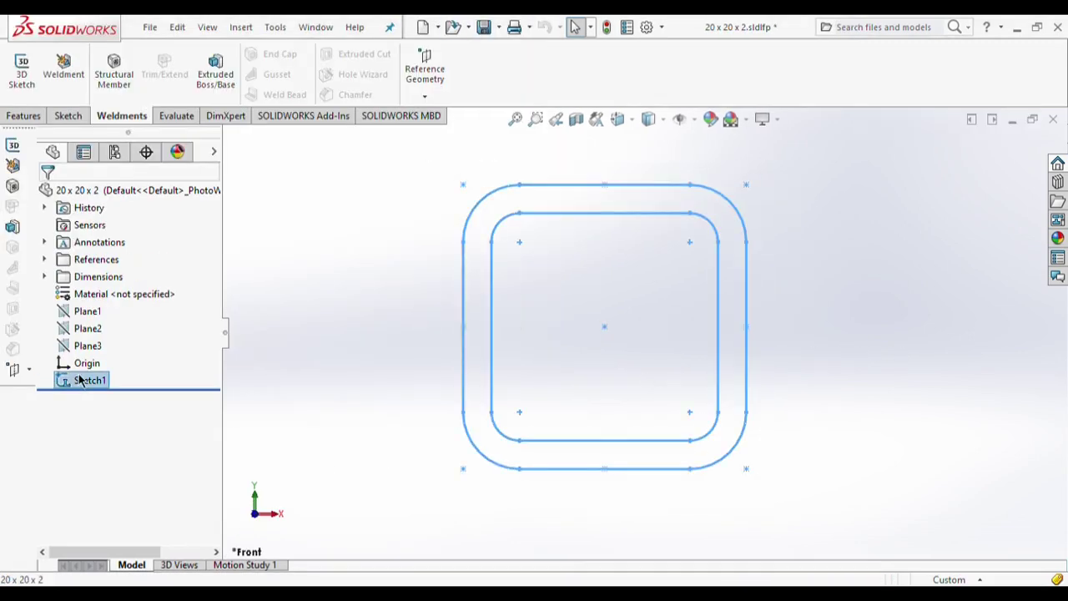
right_click(81, 380)
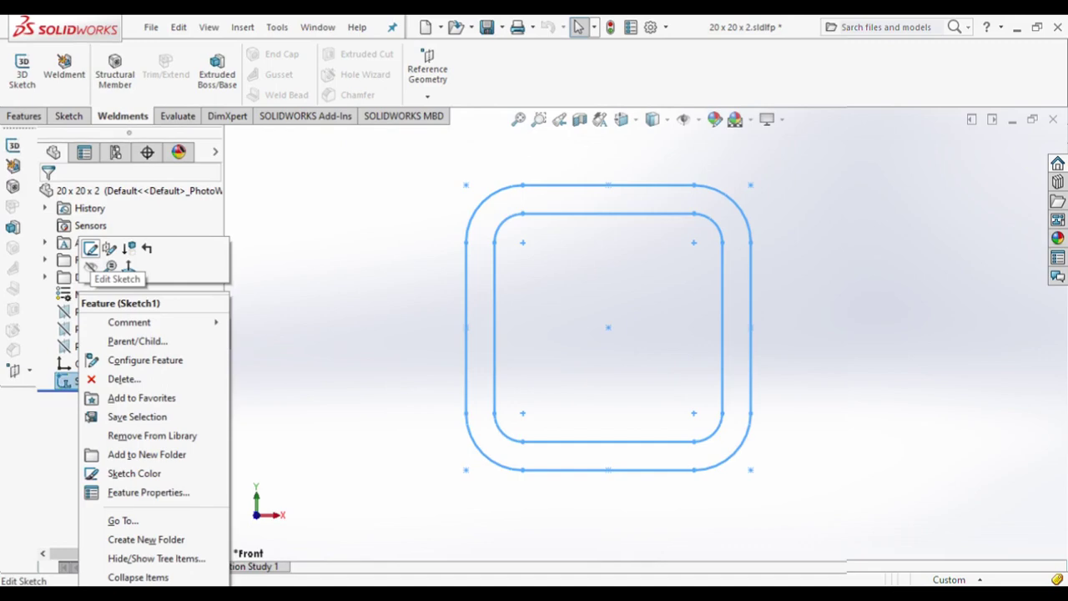
left_click(91, 248)
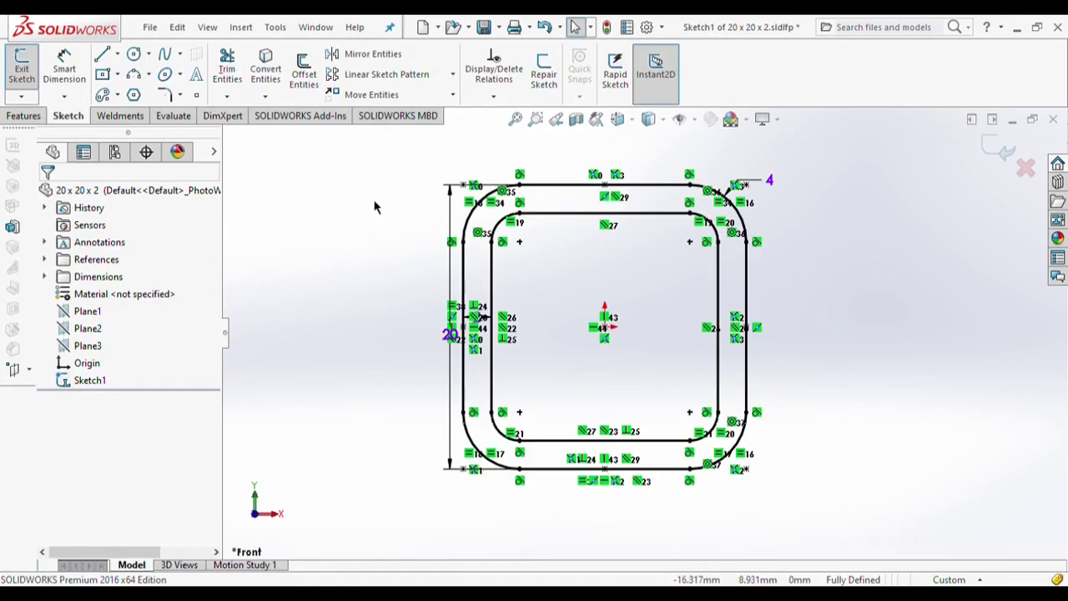
left_click_drag(407, 163, 832, 510)
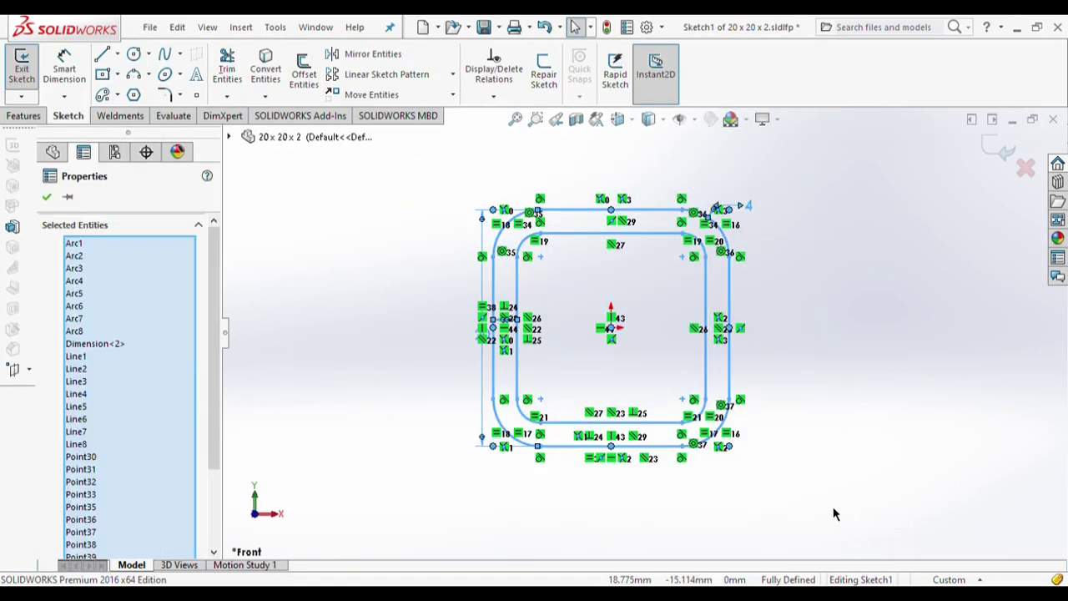
key("Delete")
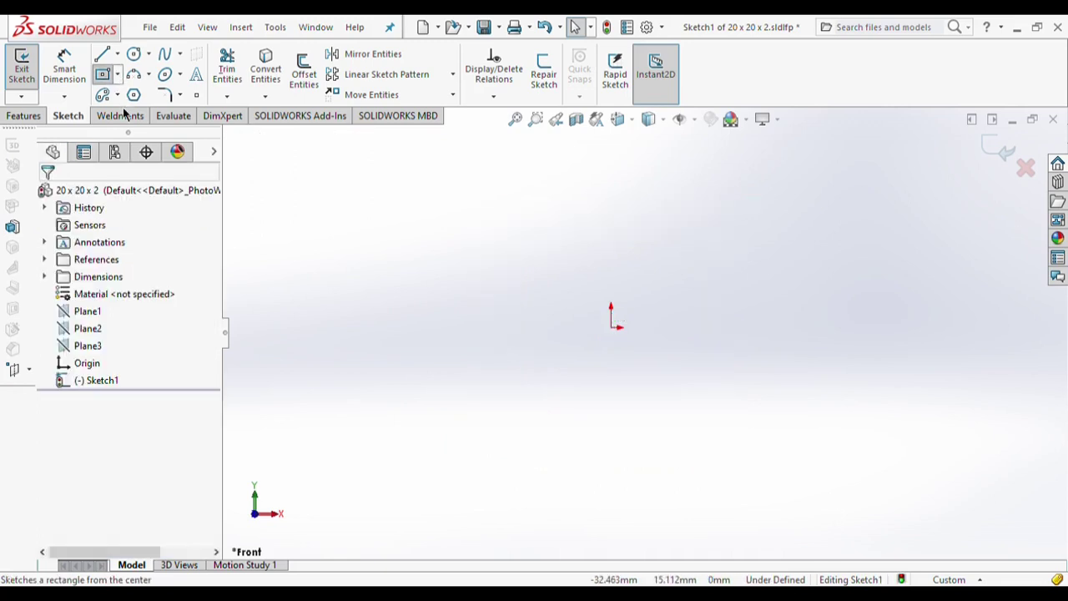
Step: Draw a center rectangle at the origin and dimension its left edge to 2
left_click(103, 74)
left_click(615, 326)
left_click(797, 472)
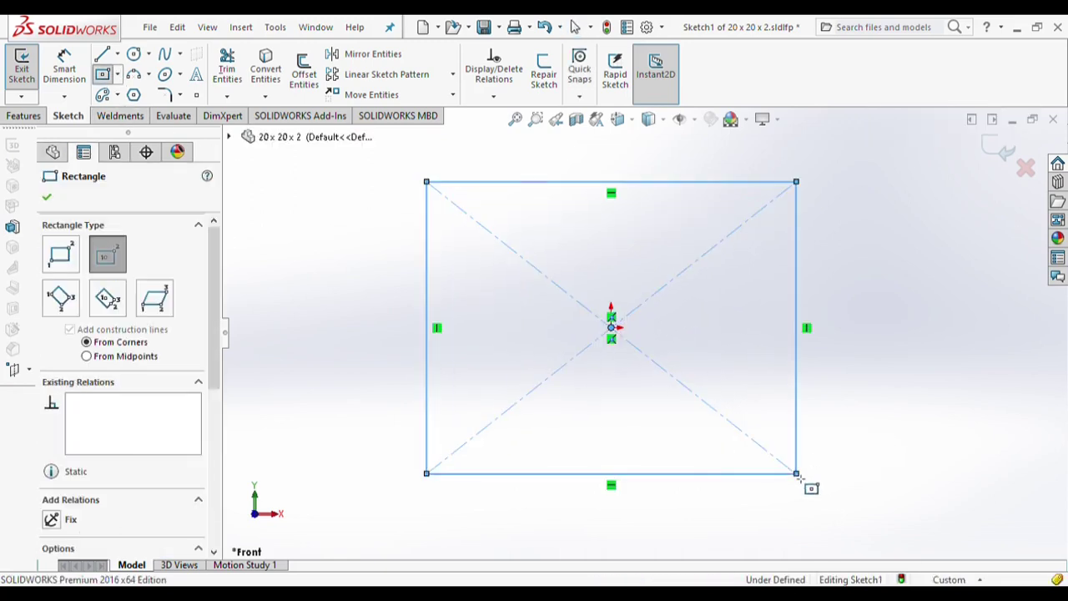
left_click(64, 71)
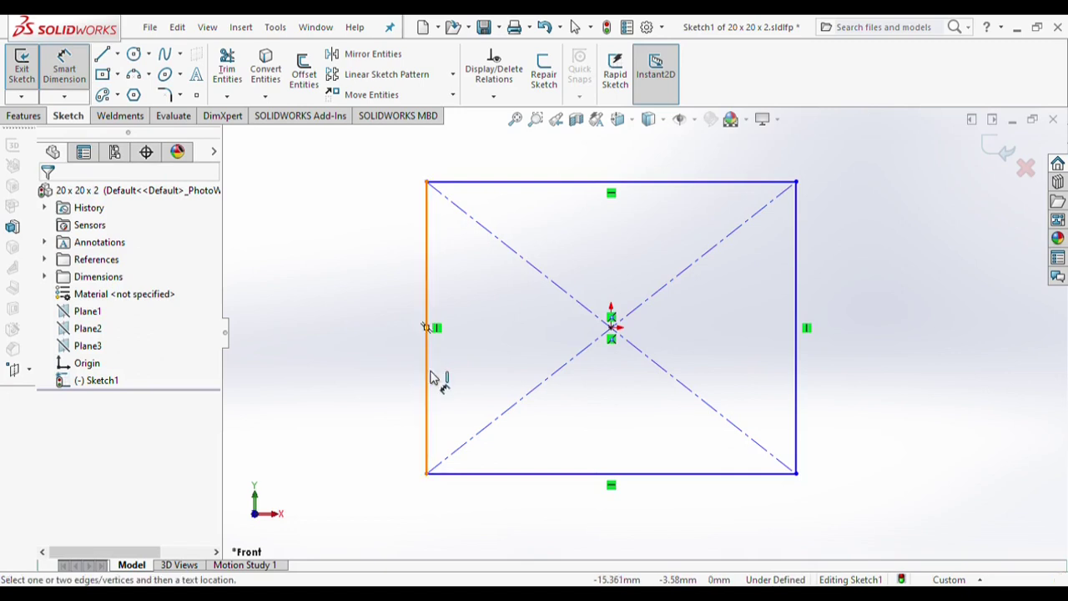
left_click(428, 375)
left_click(367, 330)
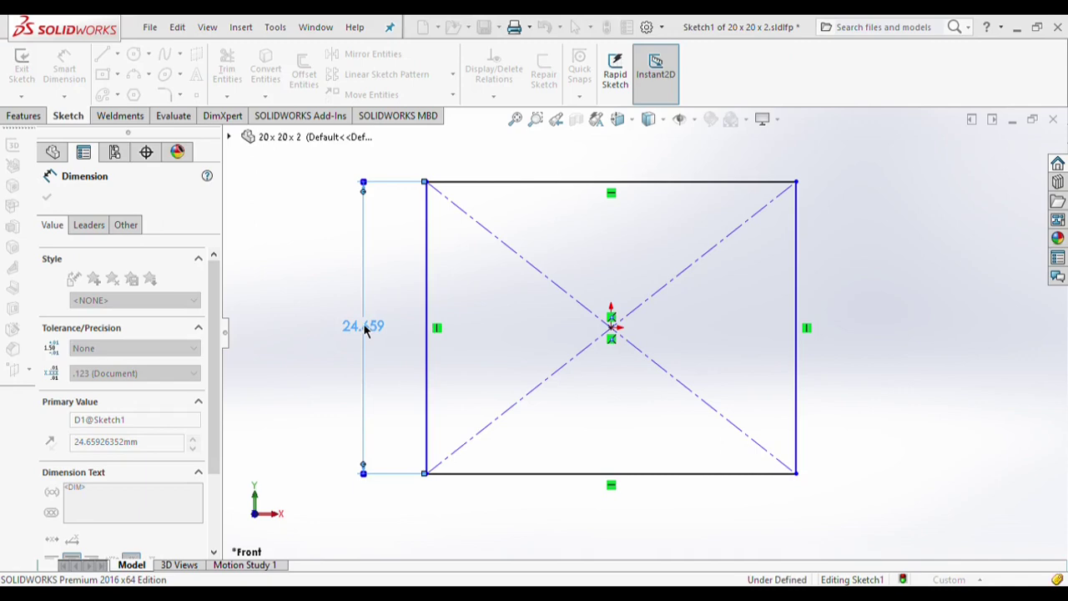
type("2")
key("Return")
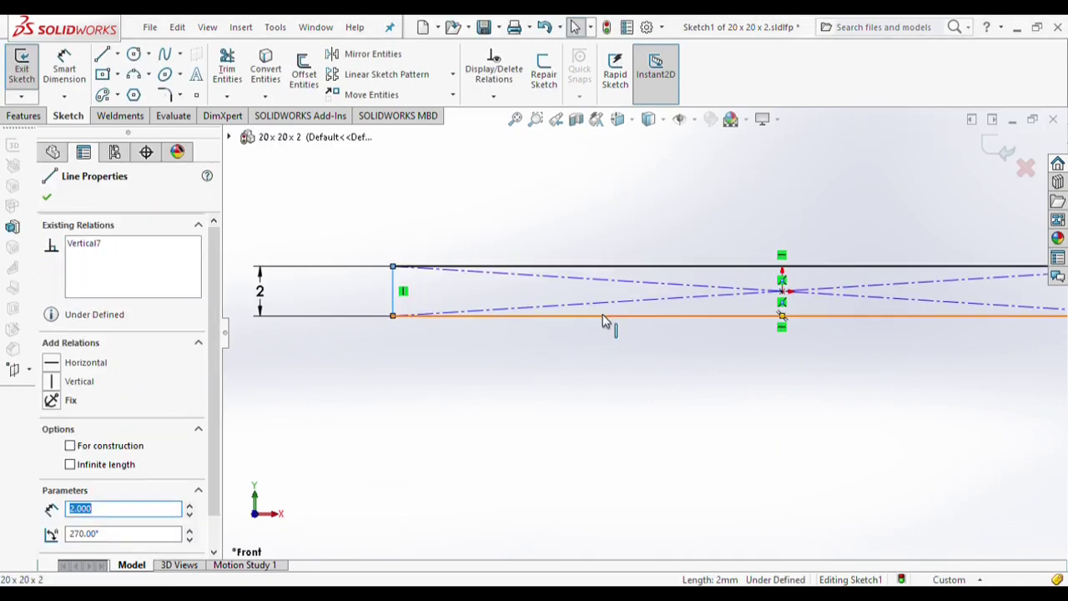
Step: Make the rectangle's sides equal, giving a fully defined square
left_click(605, 316, "ctrl")
scroll(92, 434, "down", 3)
left_click(84, 462)
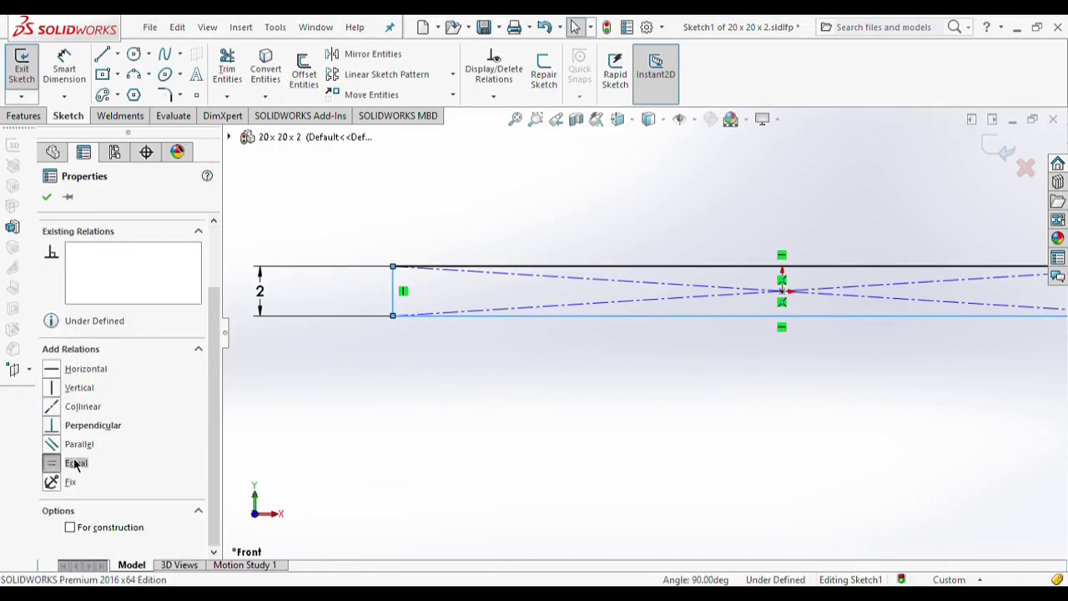
scroll(801, 305, "down", 5)
left_click(791, 317)
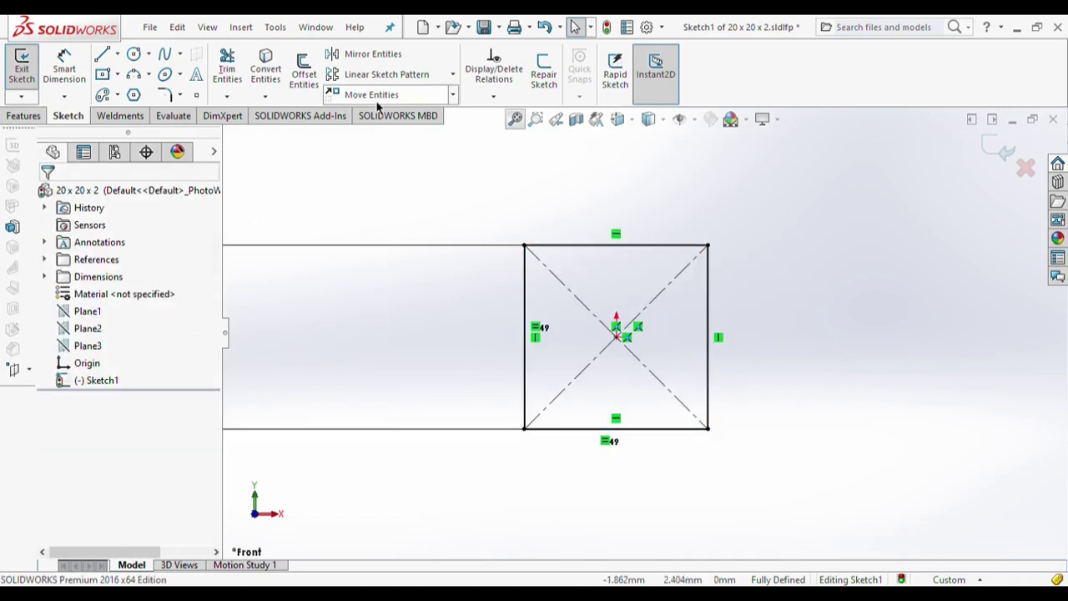
Step: Offset the square's outline 0.250 inward to form the pipe wall
left_click(305, 75)
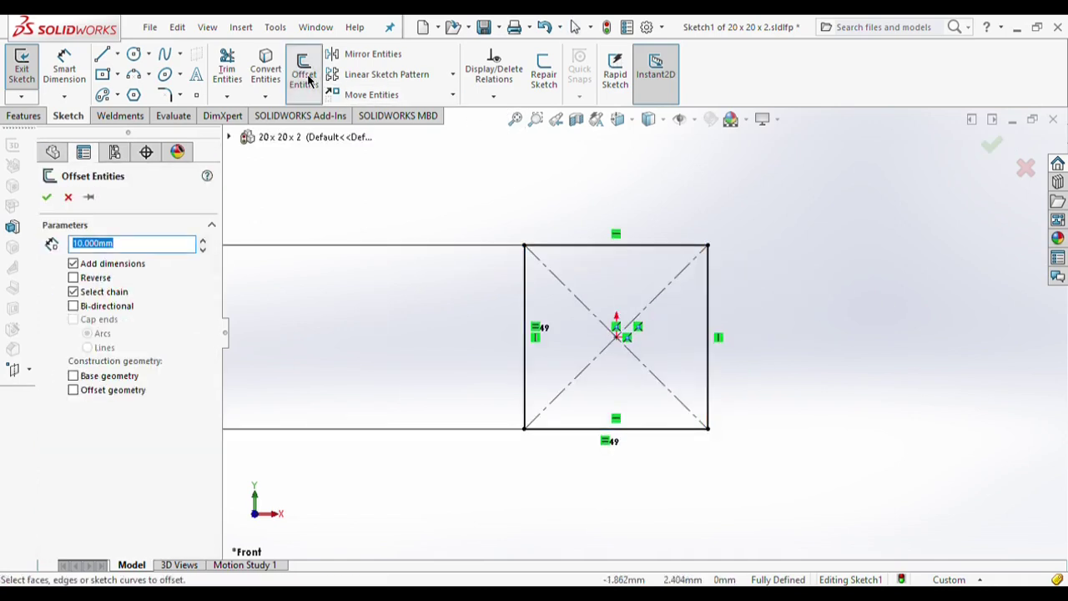
left_click(544, 430)
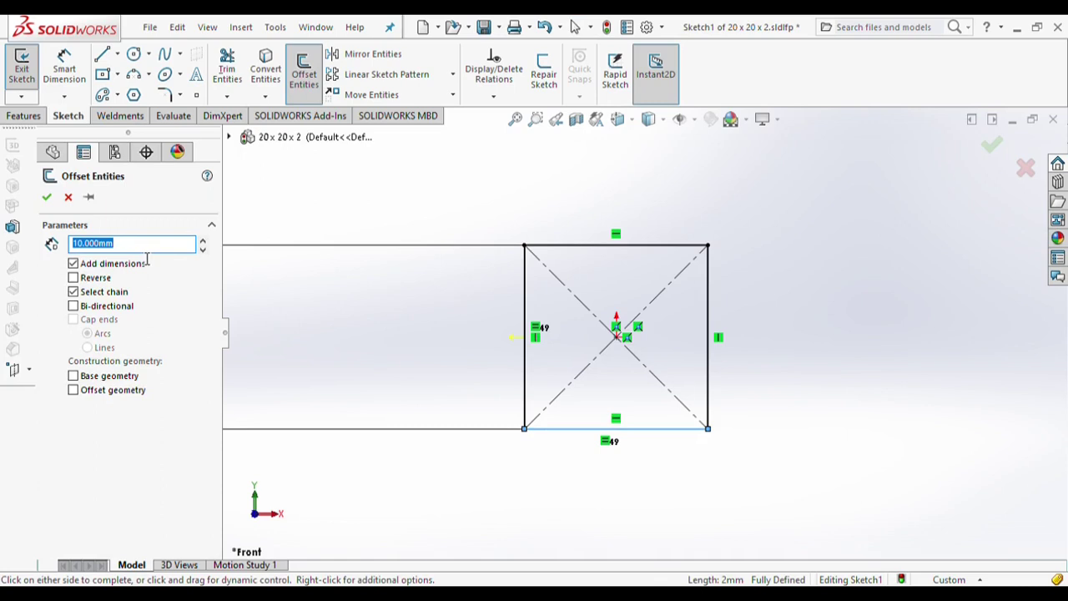
key("BackSpace")
left_click(74, 277)
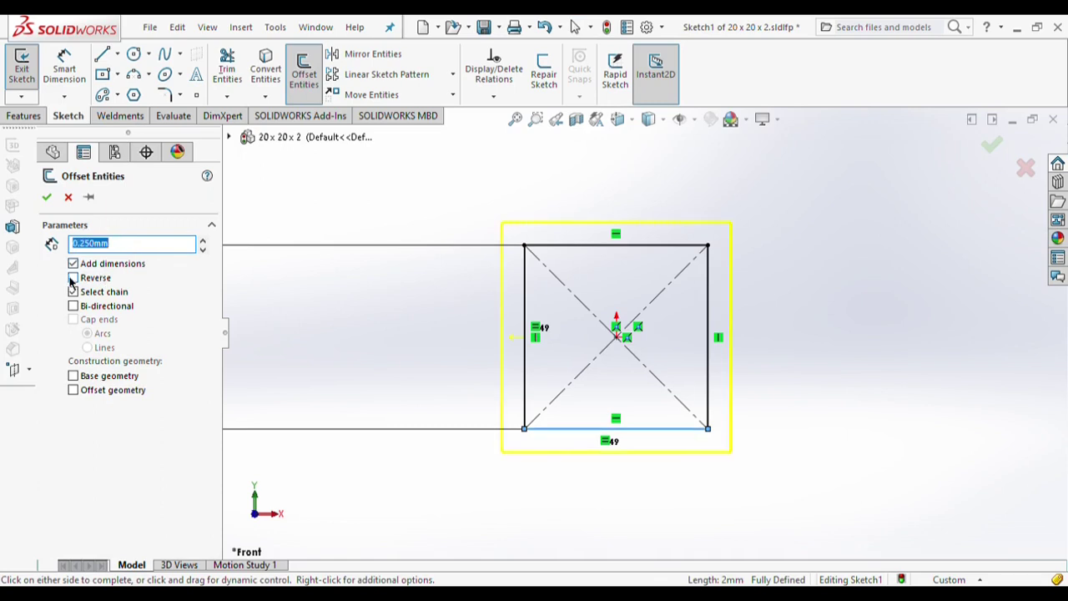
left_click(46, 197)
scroll(743, 358, "down", 3)
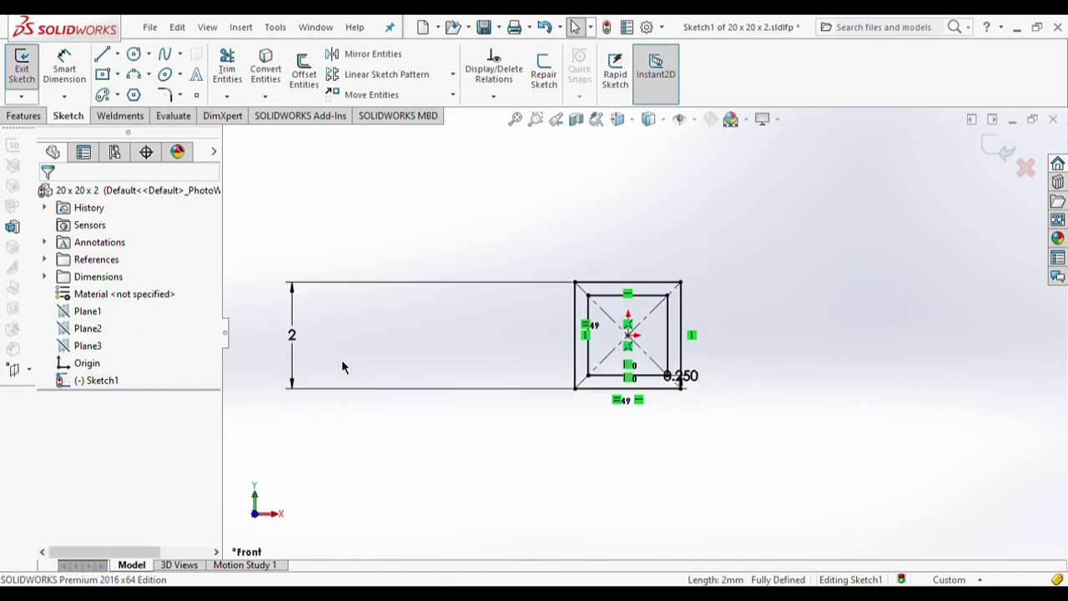
Step: Exit the profile sketch and save the profile file
left_click(291, 336)
scroll(525, 263, "up", 3)
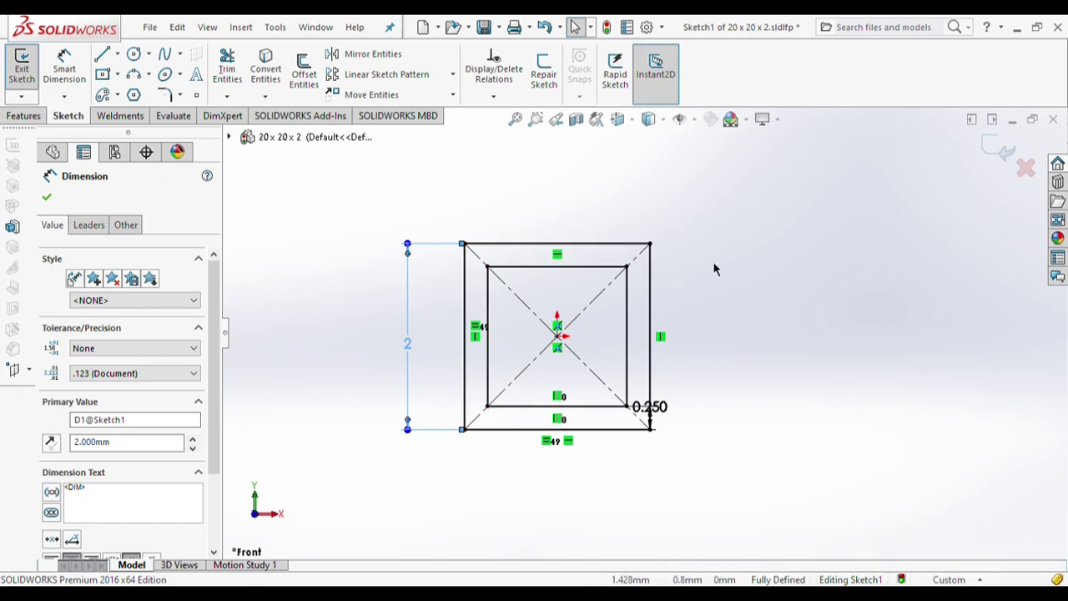
left_click(1001, 154)
left_click(484, 29)
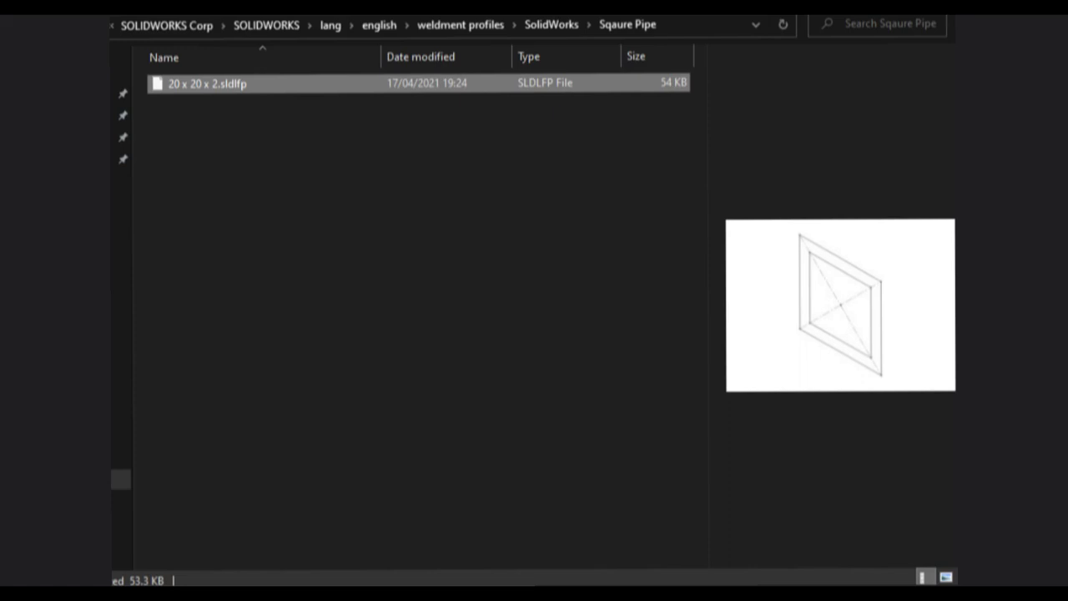
Step: Rename the profile file to 2x2x0.25.sldlfp
key("F2")
type("2x2x0.25")
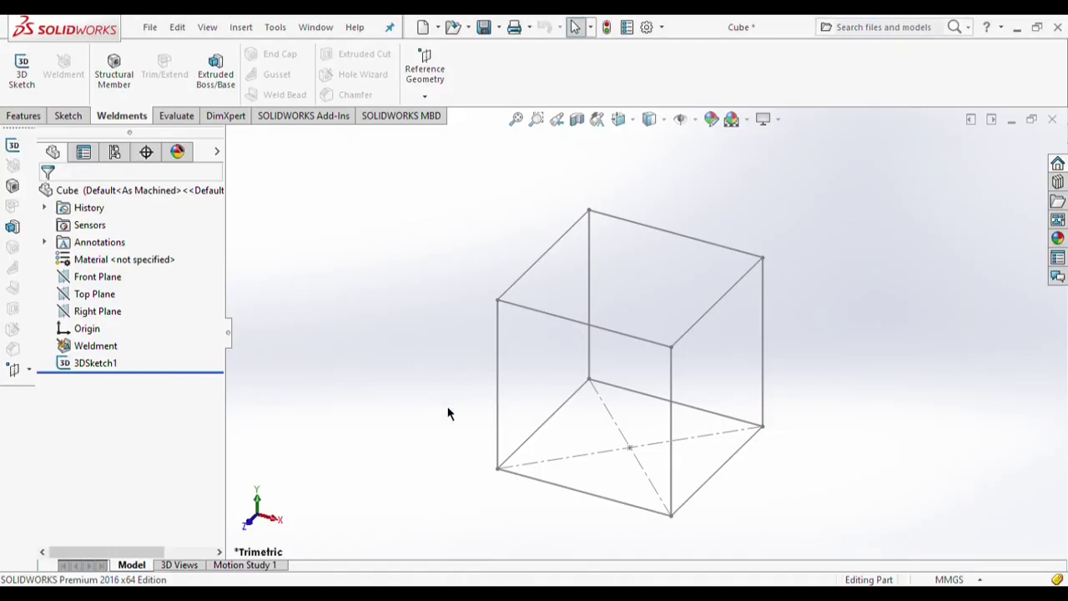
Step: Start a structural member using the SolidWorks standard, Sqaure Pipe type, 2x2x0.25 profile
left_click(114, 73)
left_click(59, 297)
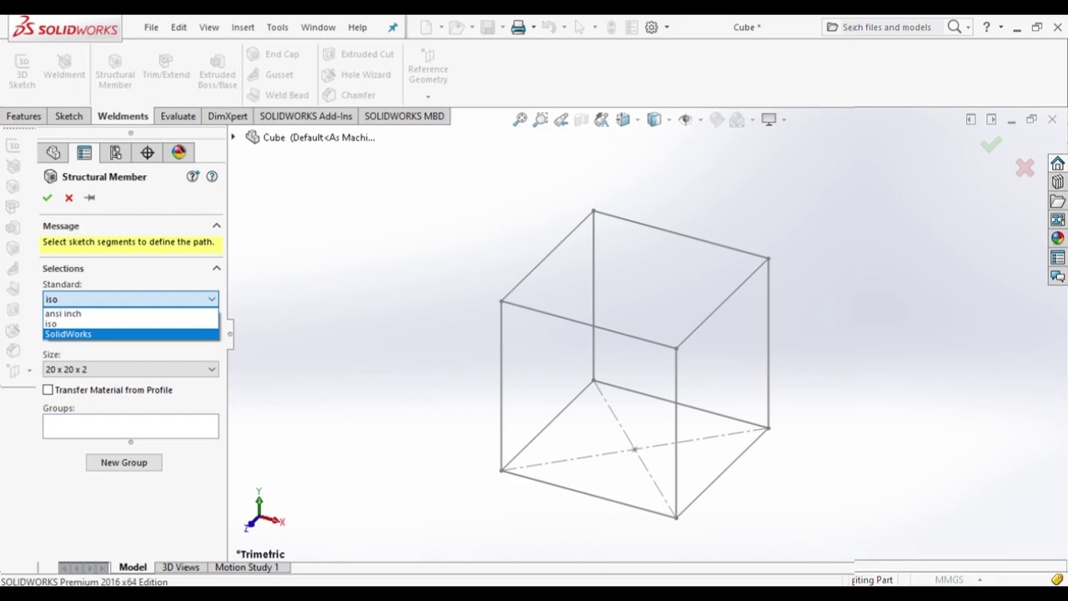
left_click(68, 333)
left_click(125, 332)
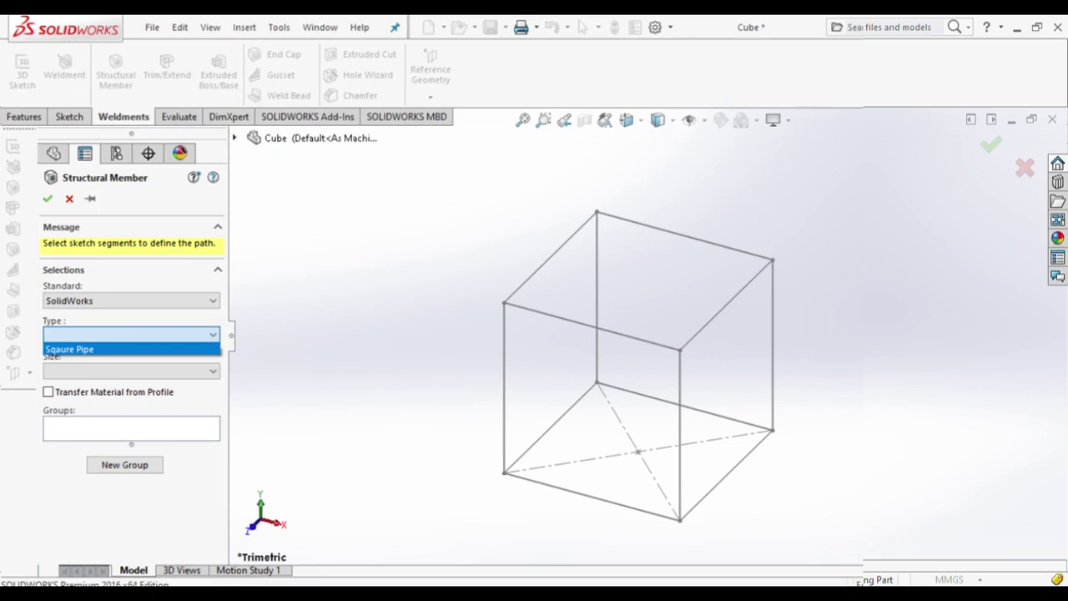
left_click(99, 348)
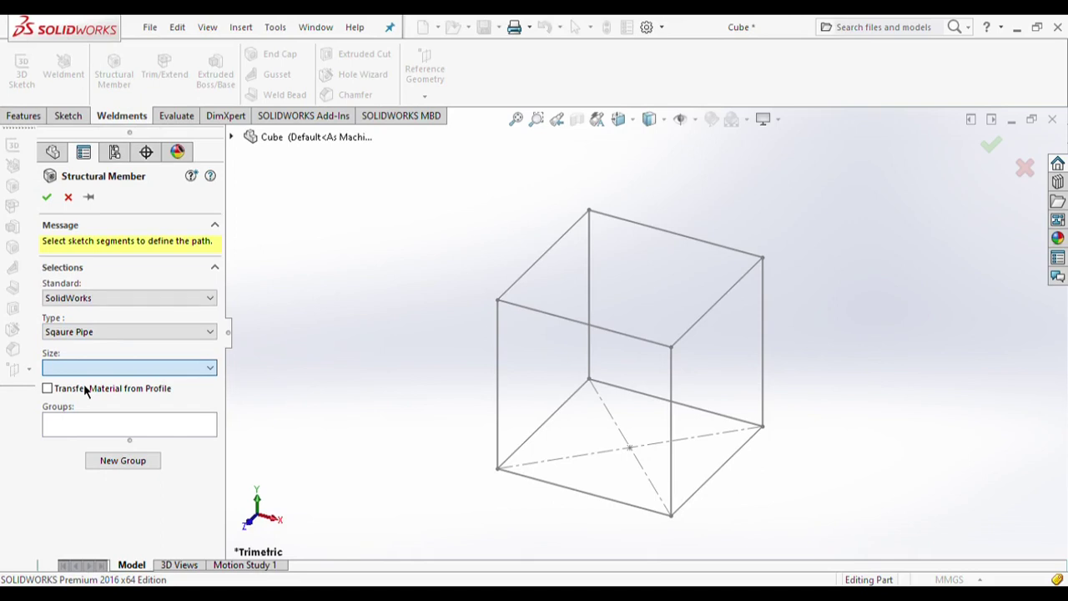
Step: Select the cube's four top edges as the member path
left_click(528, 280)
scroll(762, 340, "down", 3)
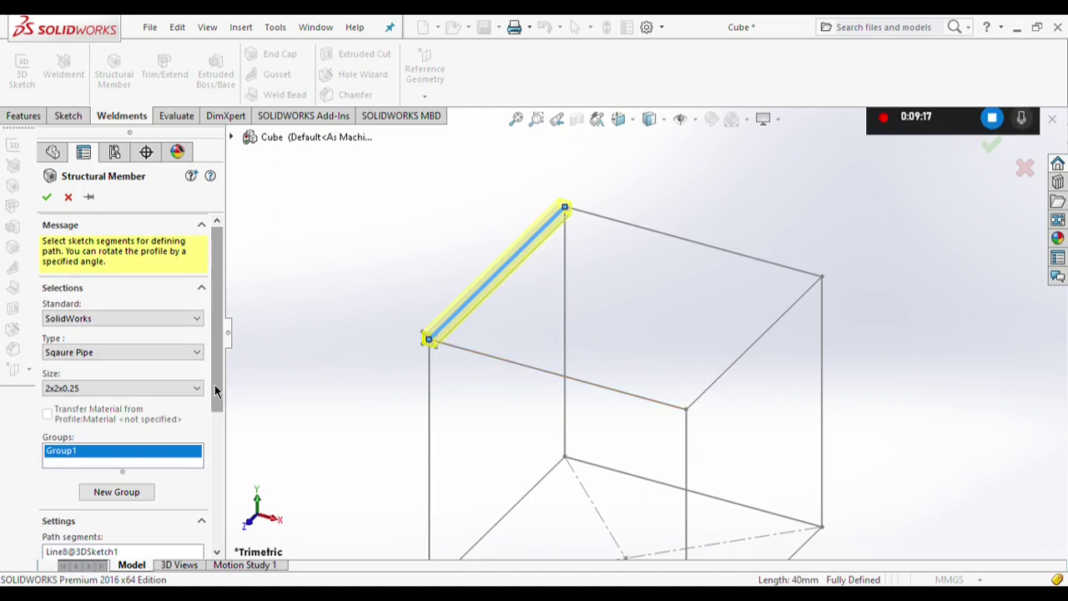
scroll(214, 390, "down", 1)
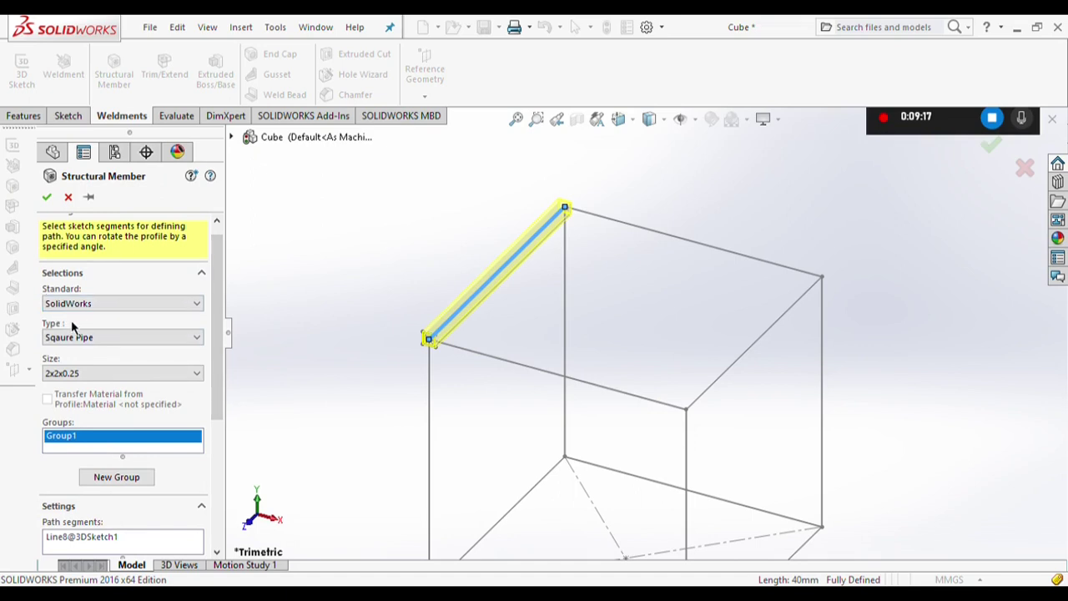
scroll(108, 364, "down", 3)
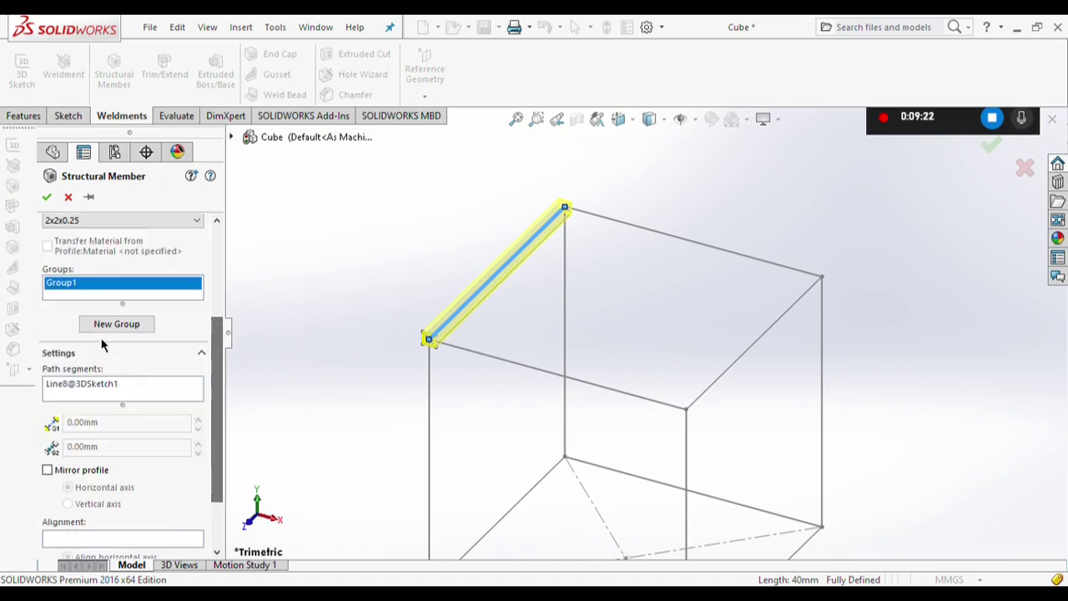
key("f")
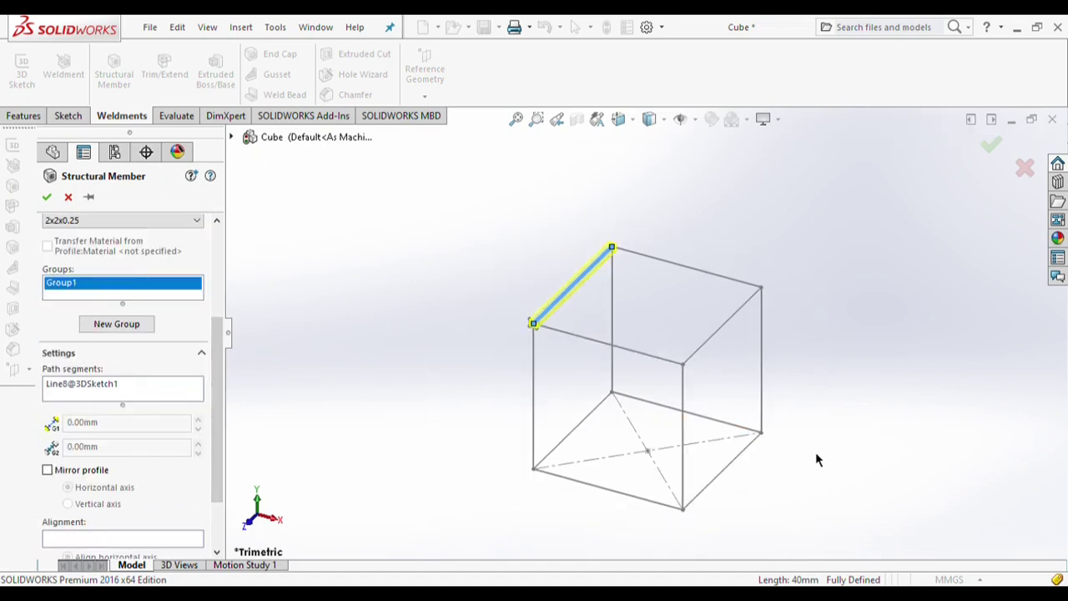
scroll(782, 460, "down", 3)
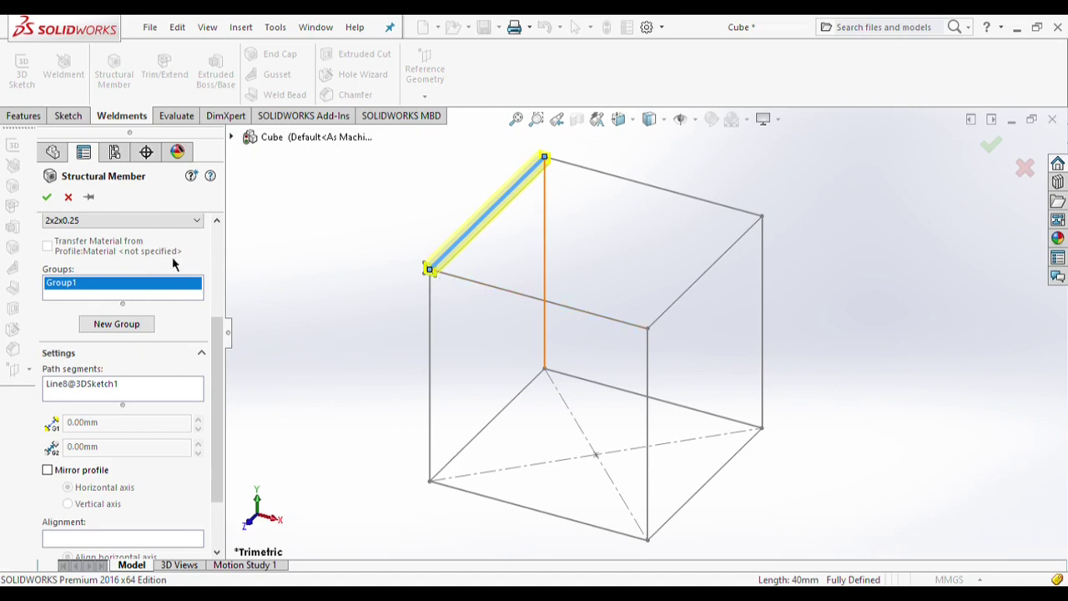
left_click(466, 279)
left_click(697, 297)
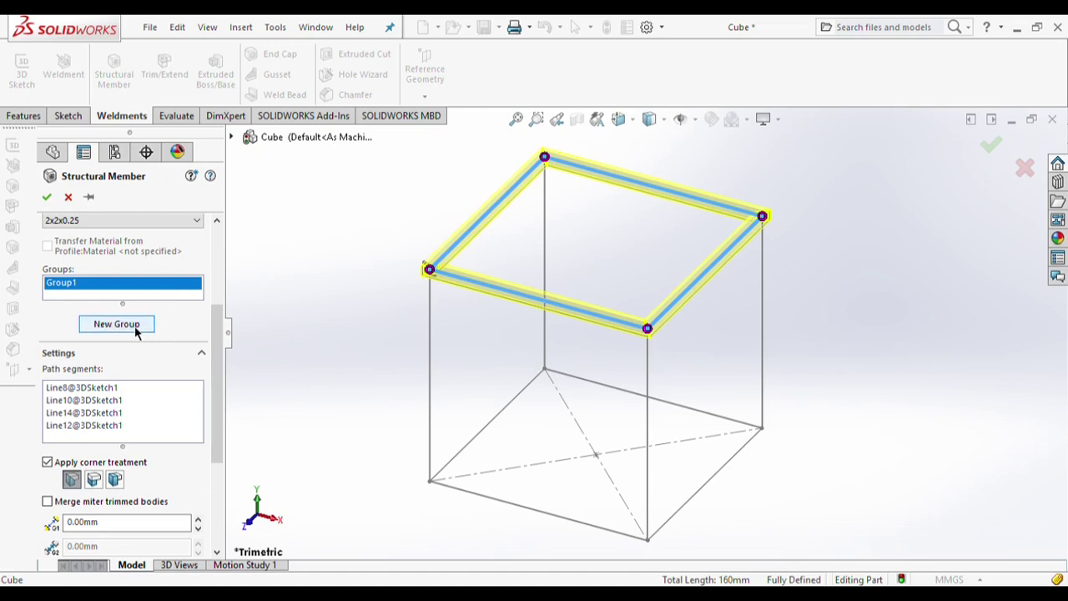
Step: Enable Merge miter trimmed bodies and accept the top square pipe members
scroll(134, 326, "down", 2)
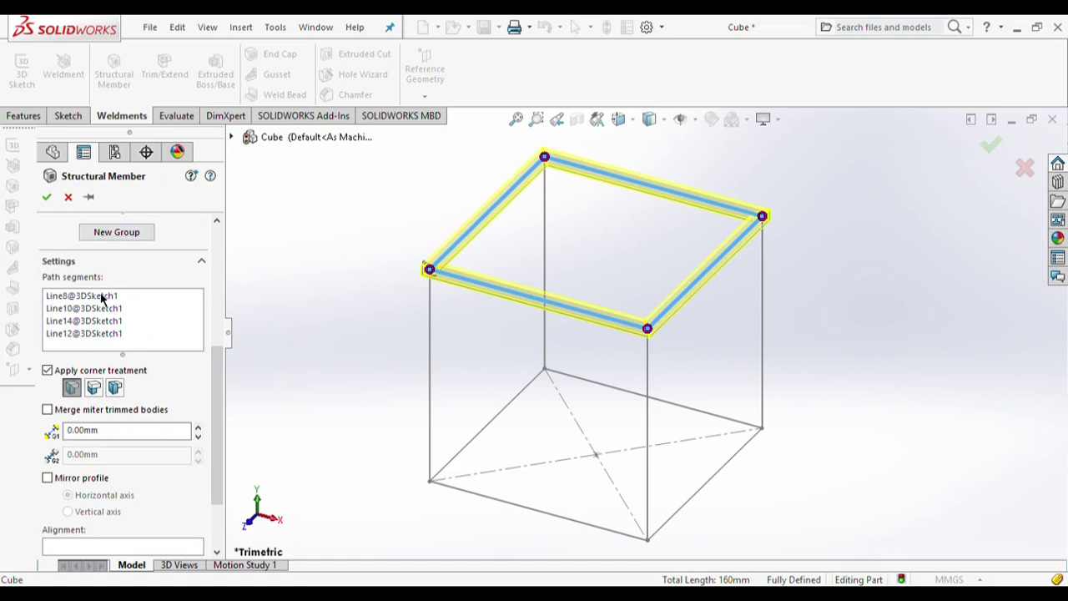
scroll(176, 276, "down", 2)
scroll(178, 295, "up", 2)
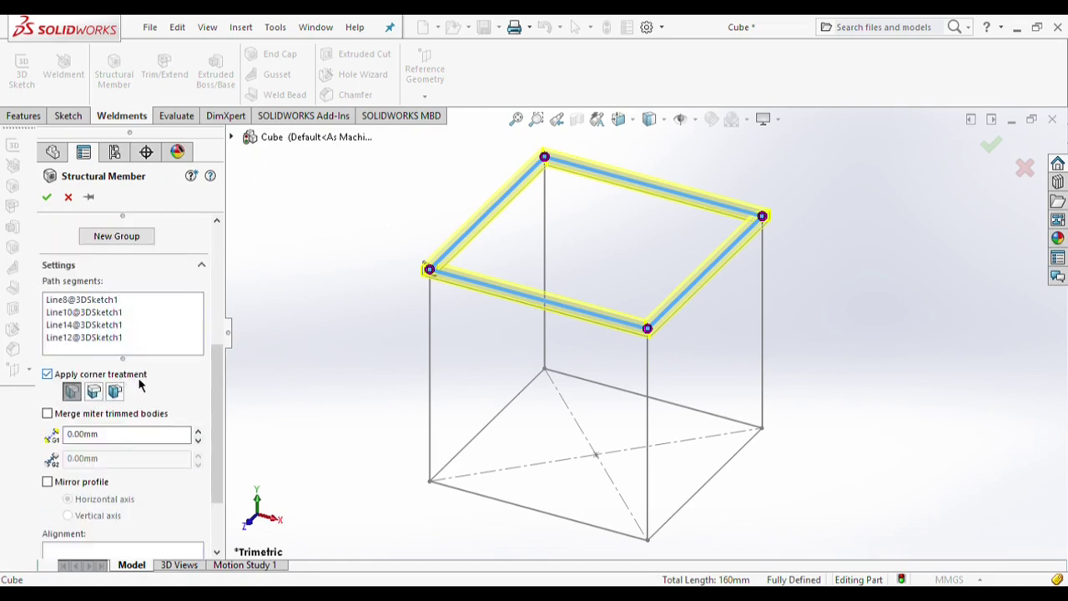
scroll(49, 391, "down", 2)
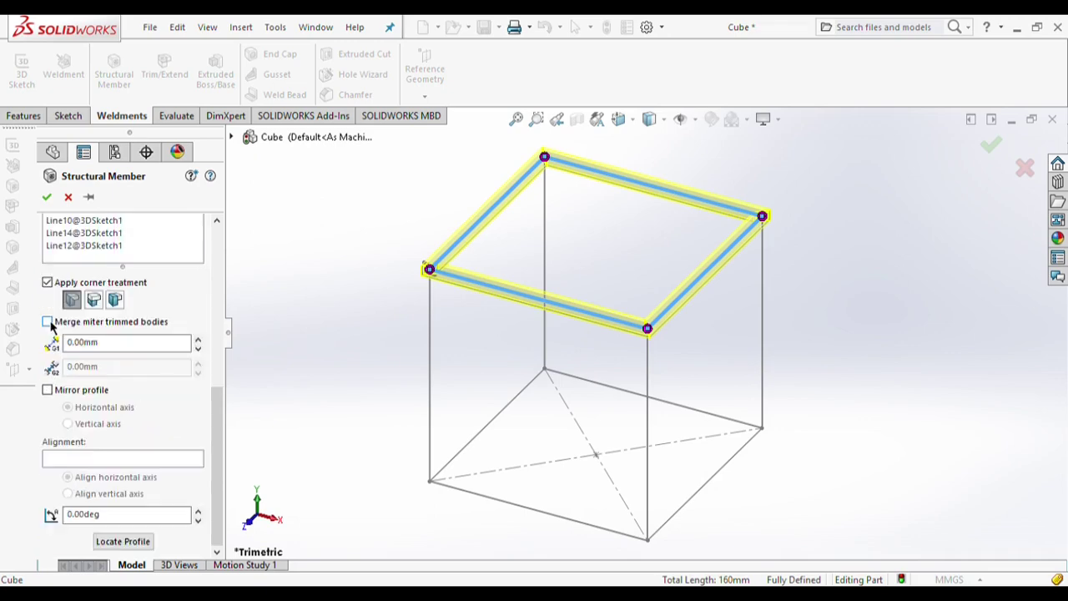
scroll(121, 367, "up", 2)
scroll(84, 380, "down", 2)
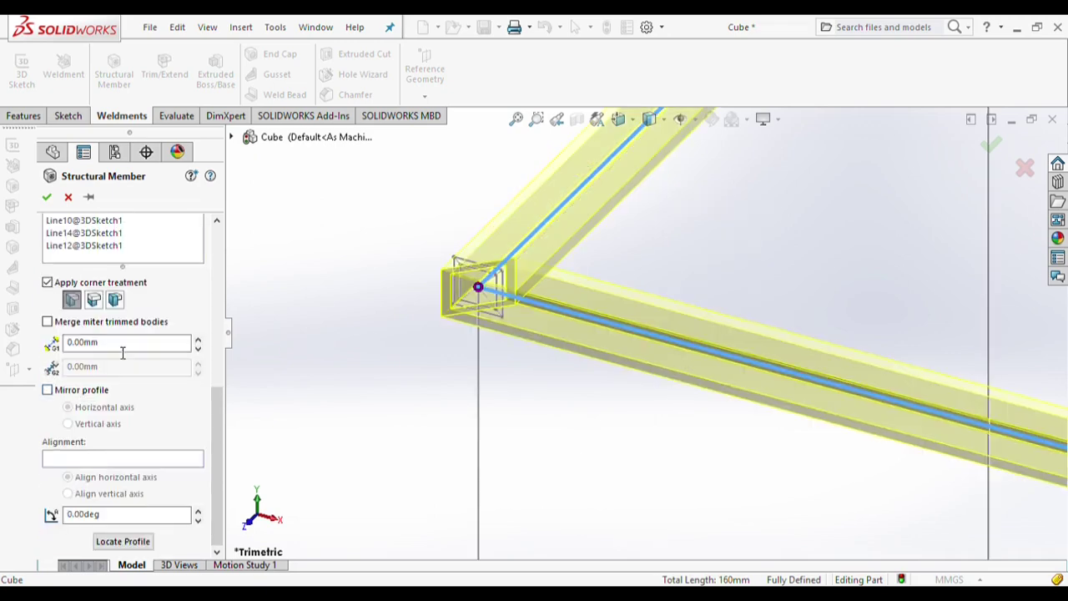
scroll(413, 263, "down", 5)
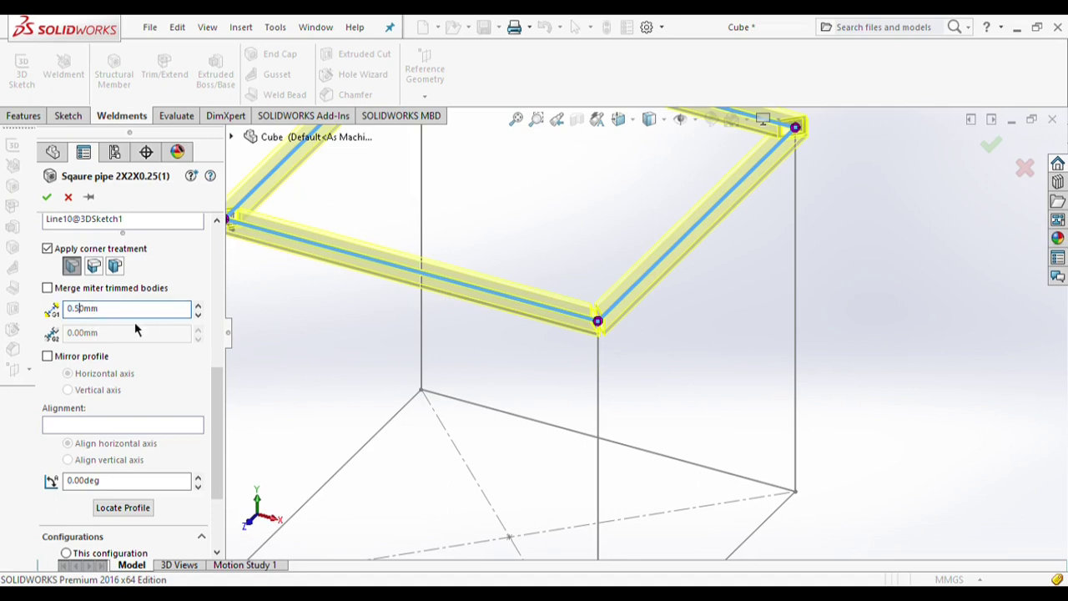
left_click(47, 288)
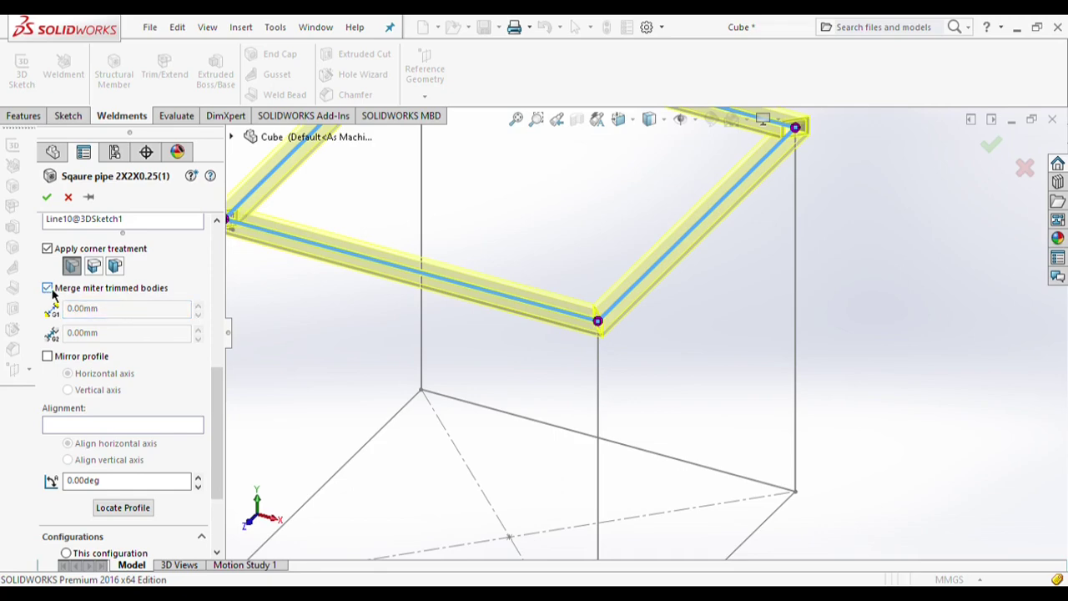
scroll(49, 267, "down", 3)
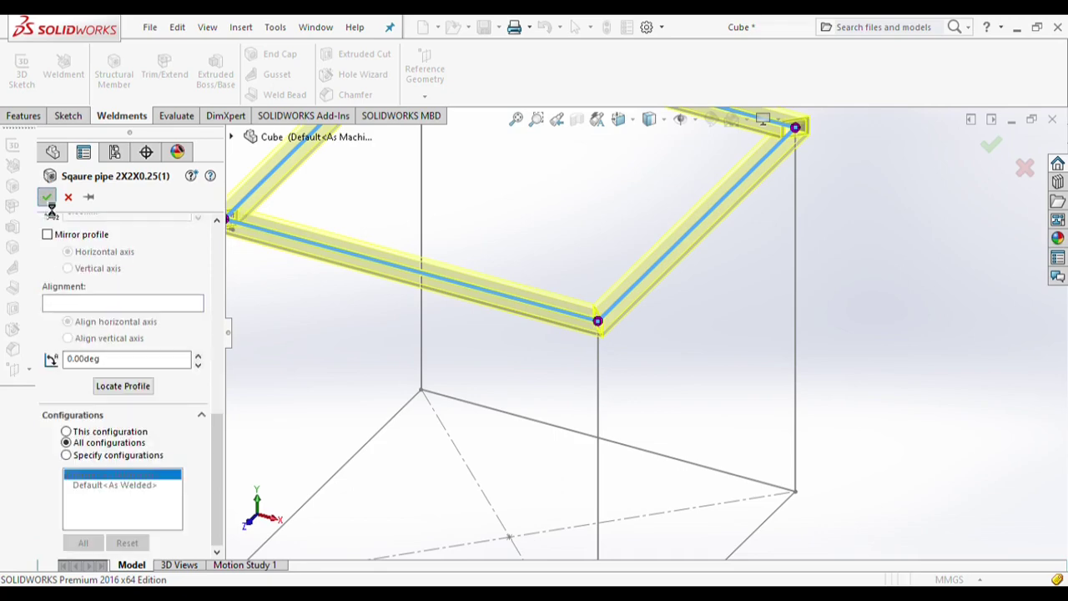
left_click(45, 197)
scroll(589, 337, "down", 3)
scroll(589, 338, "down", 3)
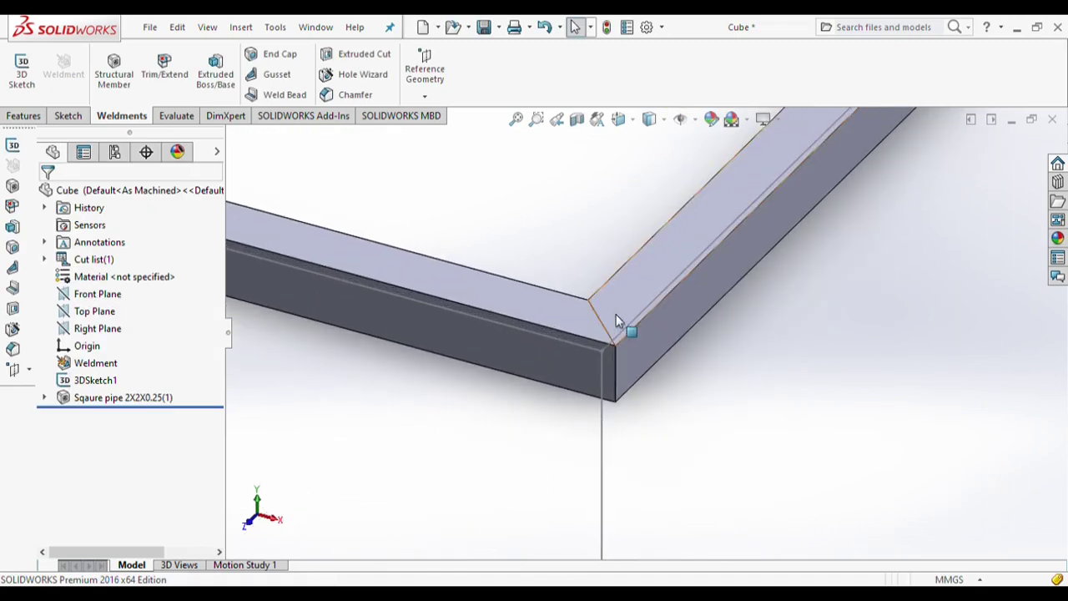
scroll(610, 359, "up", 6)
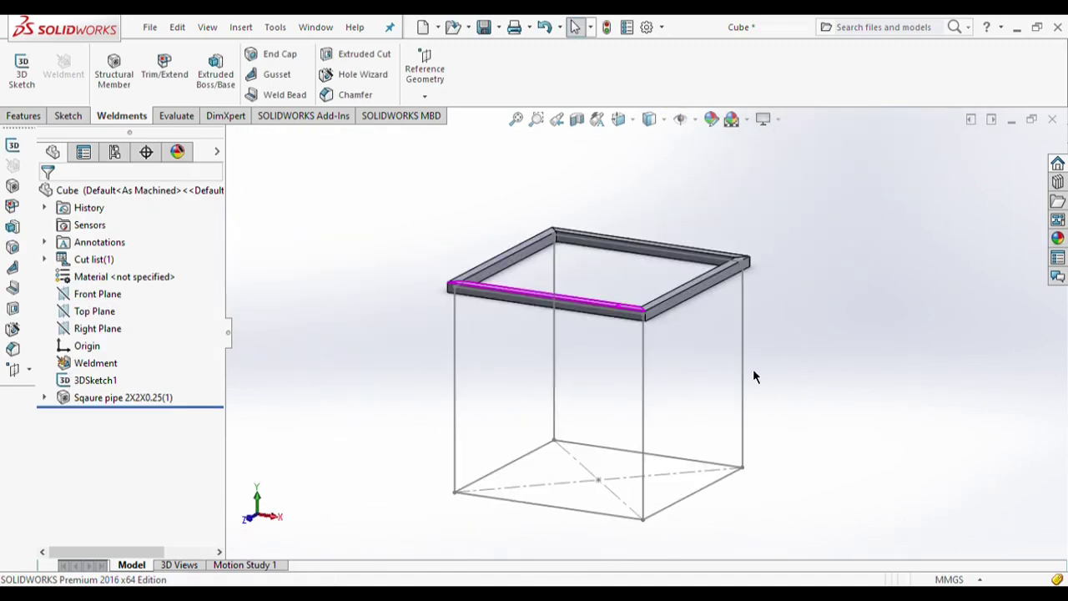
Step: Start another 2x2x0.25 square pipe member along the cube's vertical edges
left_click(109, 86)
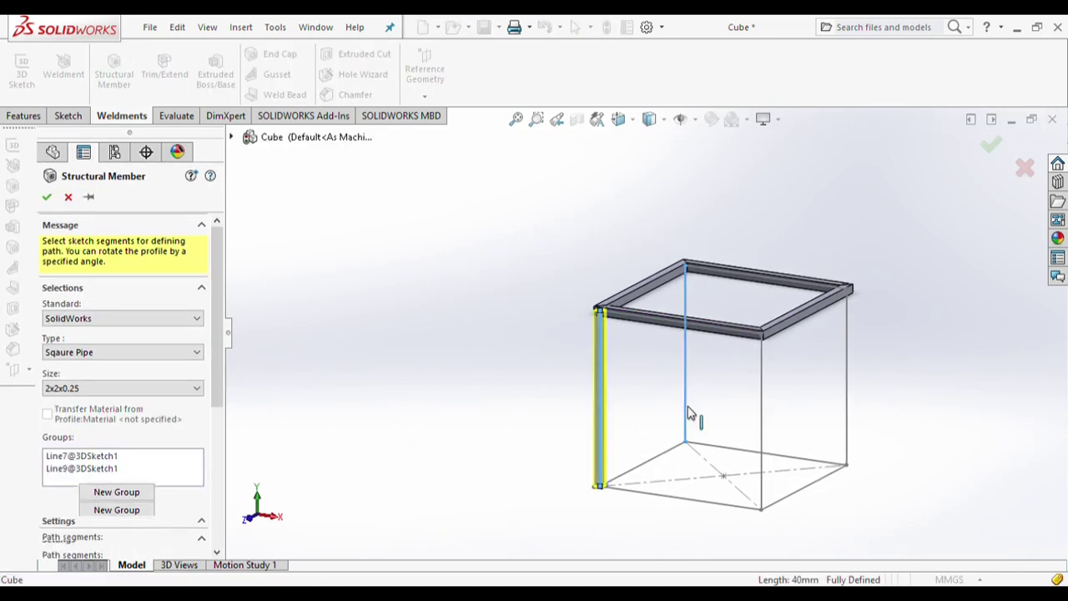
left_click(690, 417)
left_click(850, 422)
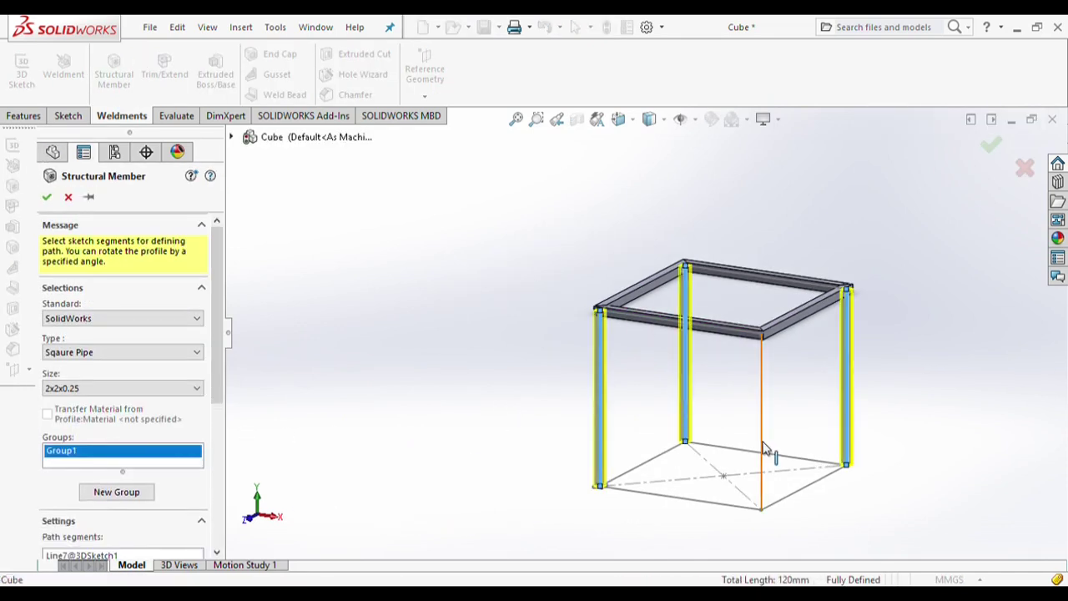
left_click(762, 451)
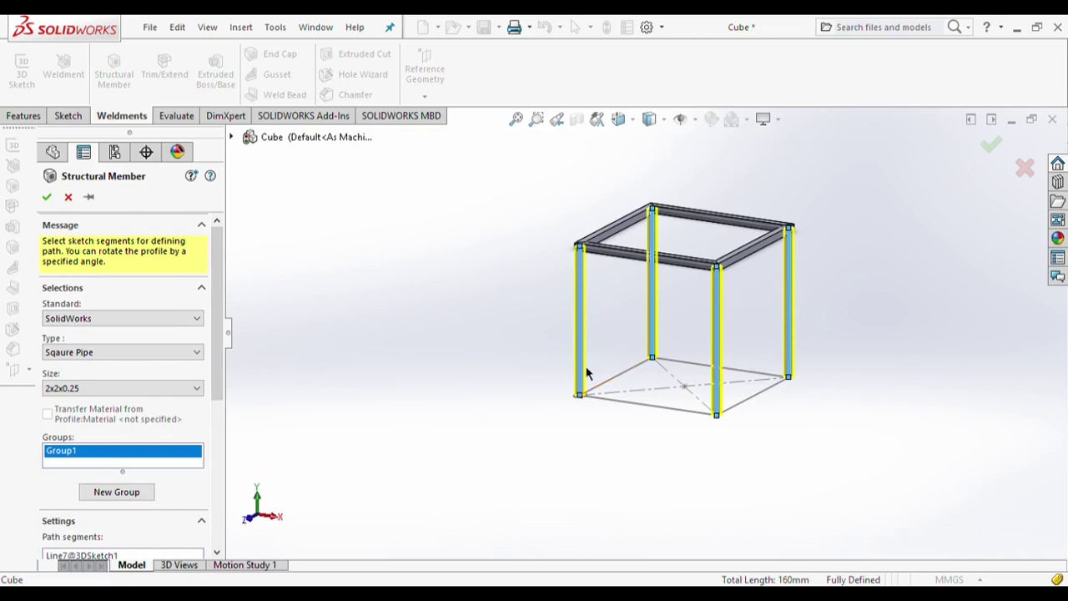
scroll(663, 401, "up", 3)
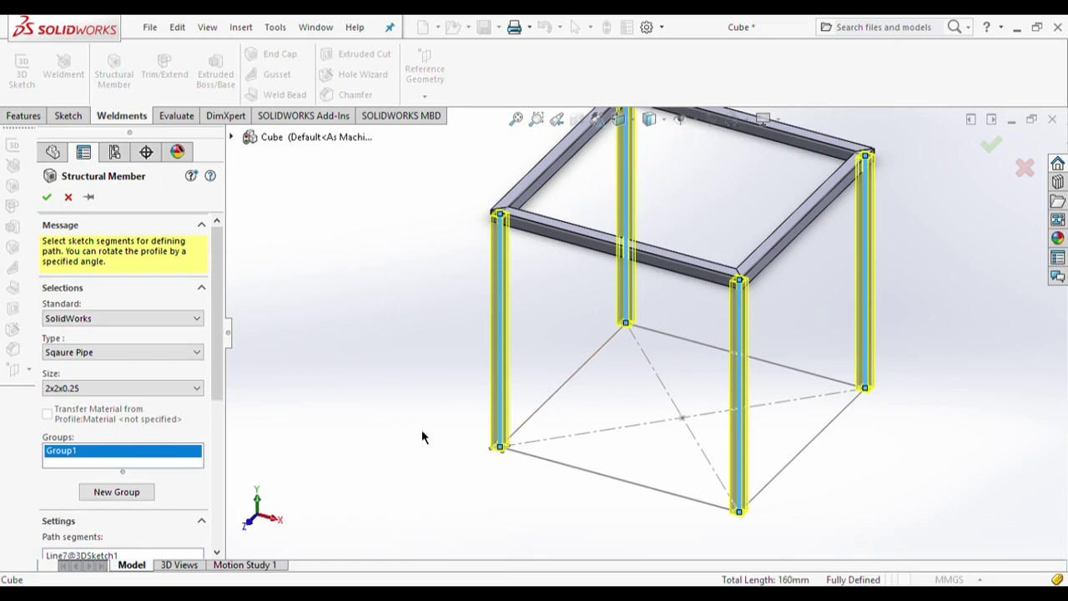
Step: Add a second member group within the same structural member
left_click(117, 492)
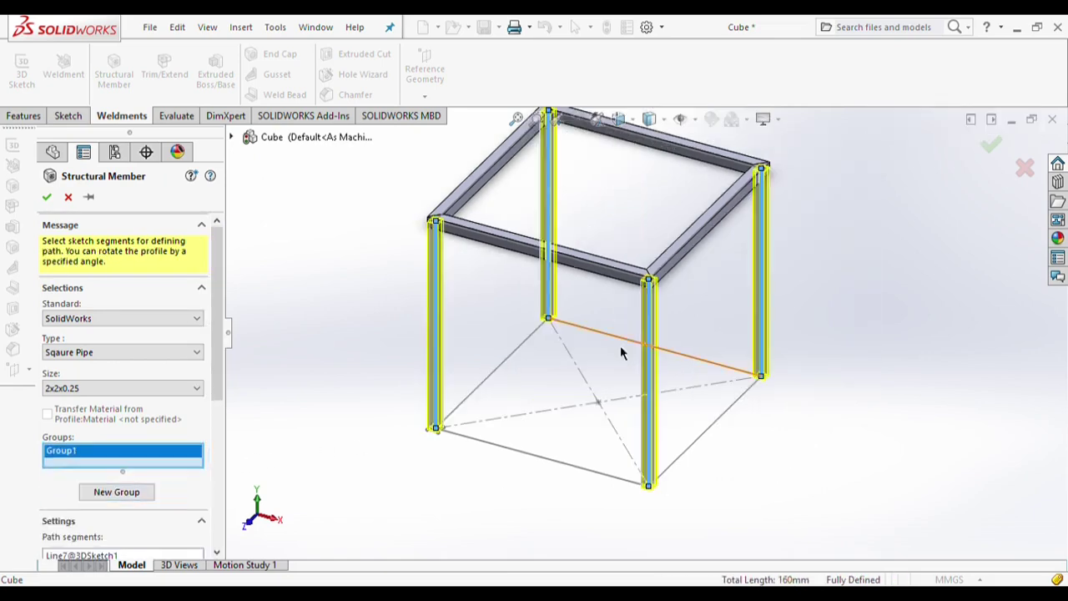
scroll(620, 345, "up", 4)
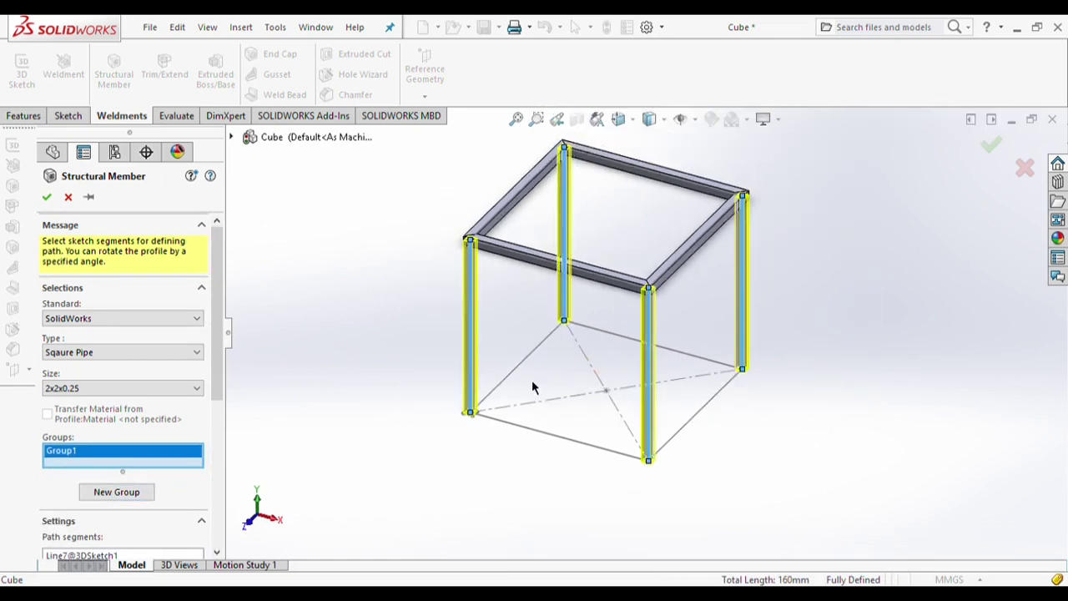
scroll(532, 380, "down", 6)
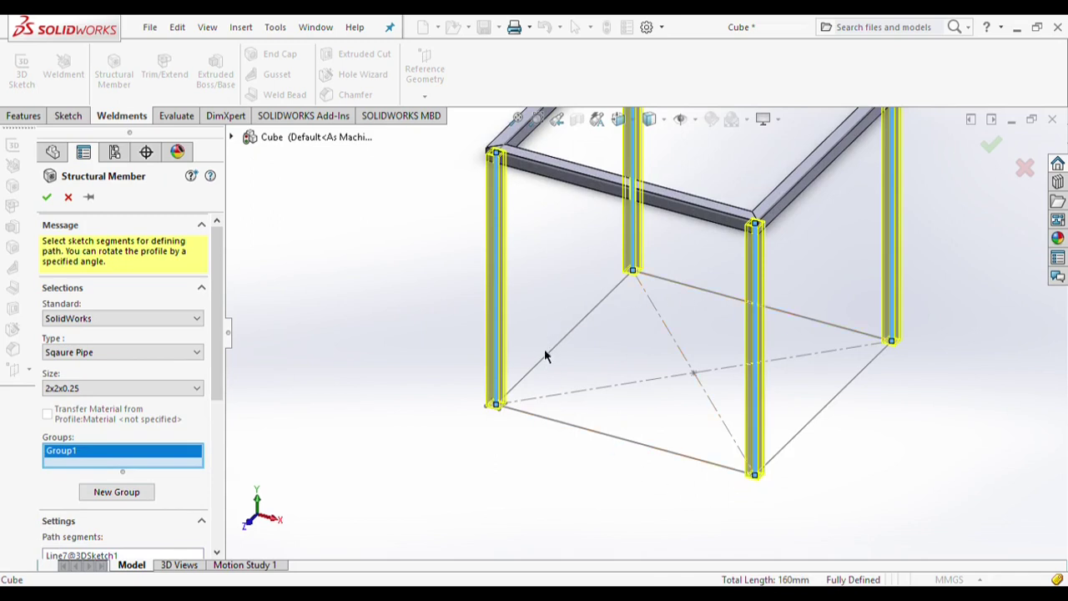
scroll(645, 333, "up", 3)
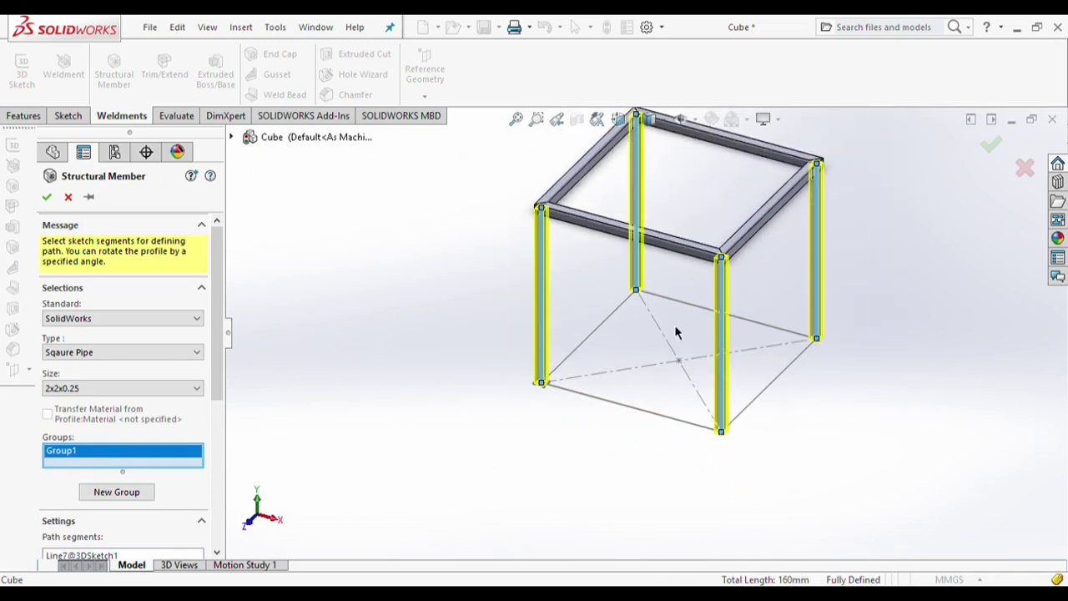
scroll(676, 330, "up", 2)
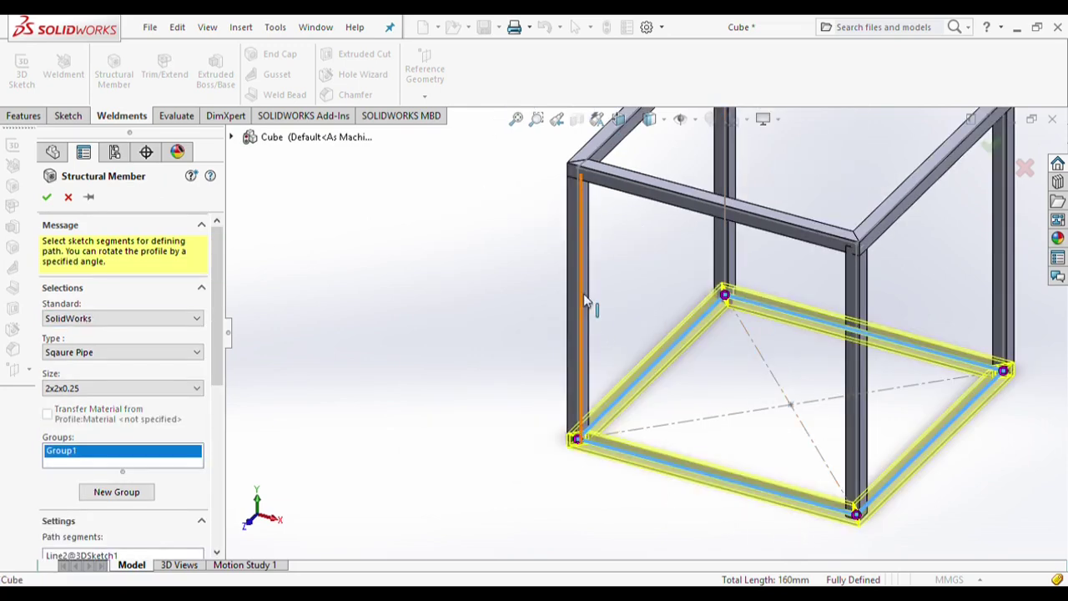
Step: Accept the square pipe members along the bottom square's four edges
scroll(584, 300, "down", 6)
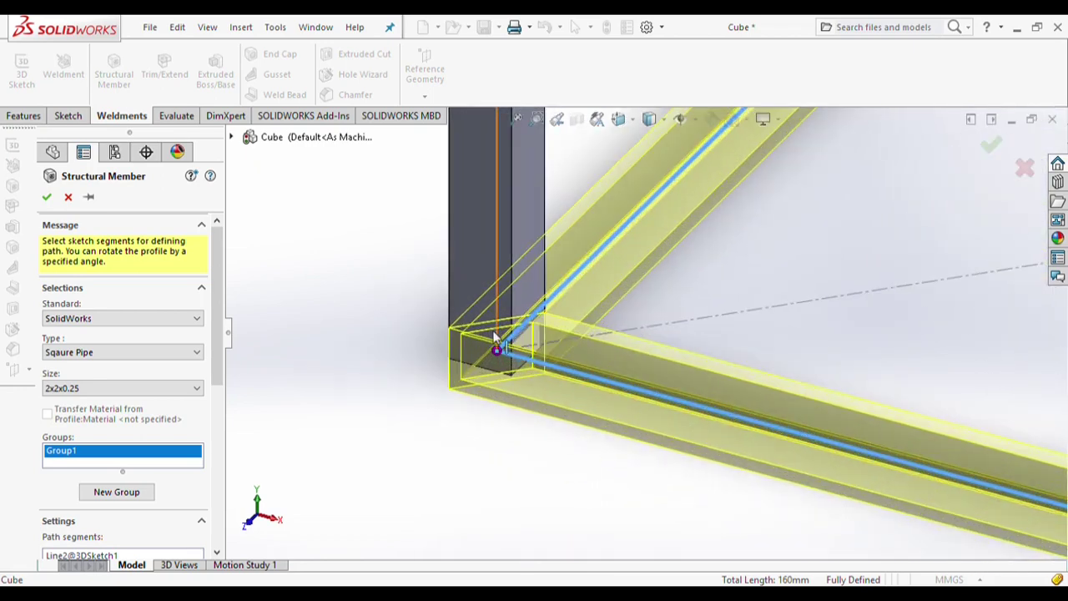
scroll(541, 386, "up", 2)
scroll(541, 390, "up", 6)
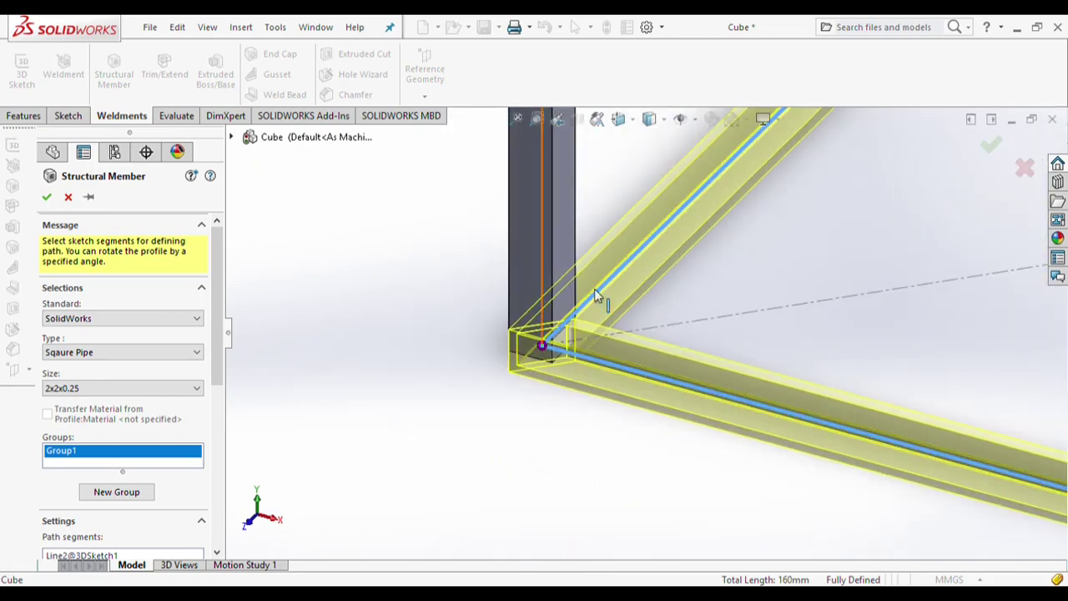
scroll(876, 214, "down", 3)
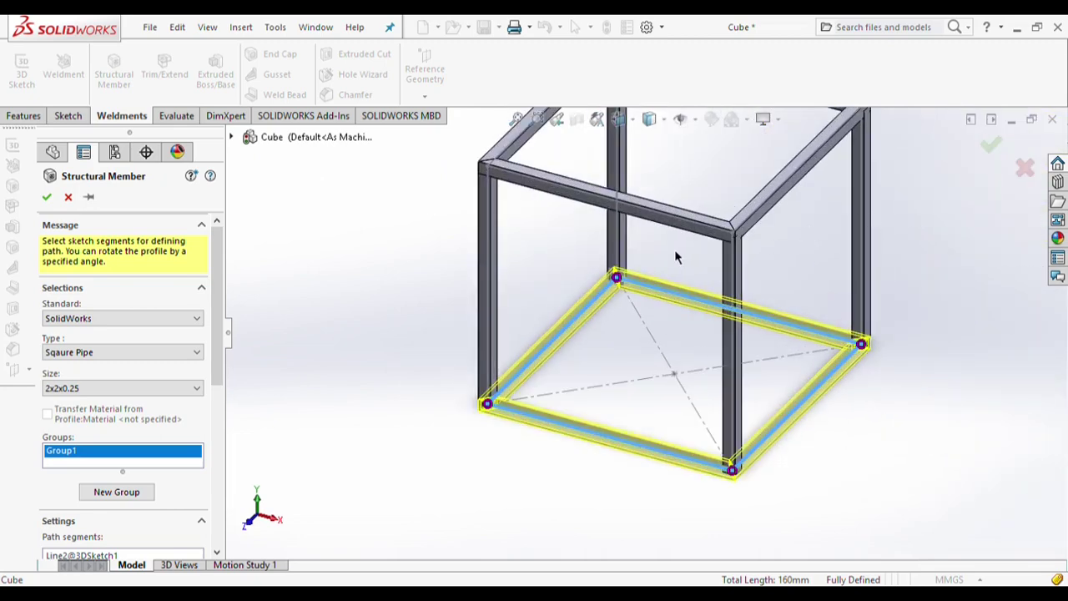
left_click(46, 197)
scroll(710, 334, "up", 3)
scroll(718, 351, "down", 4)
Step: Start Trim/Extend with the four vertical legs as bodies to trim
scroll(648, 303, "up", 4)
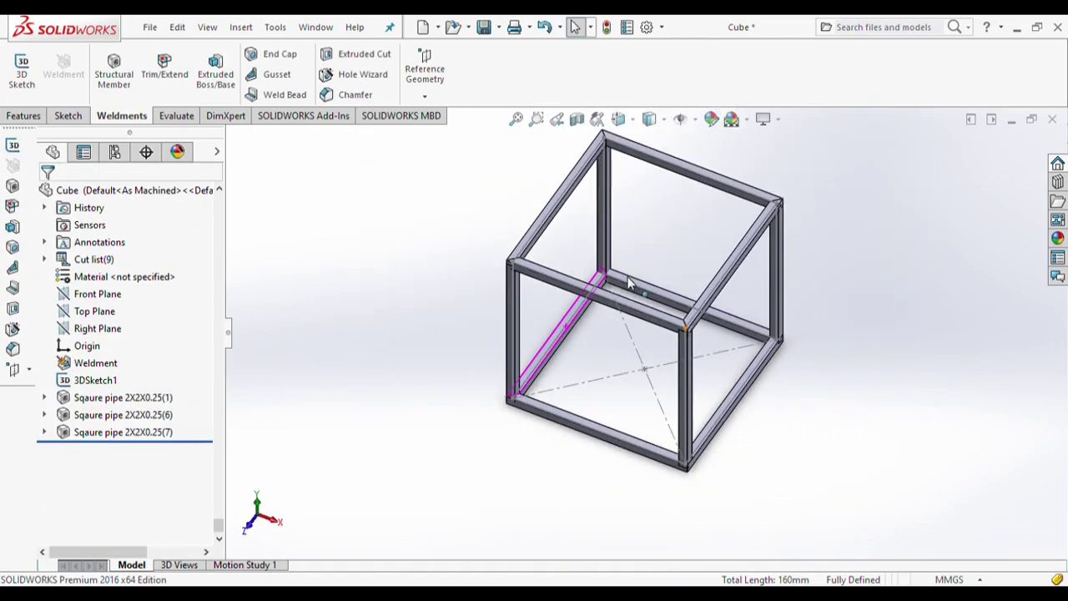
scroll(643, 292, "down", 4)
scroll(542, 259, "up", 4)
scroll(665, 289, "down", 3)
scroll(431, 270, "down", 3)
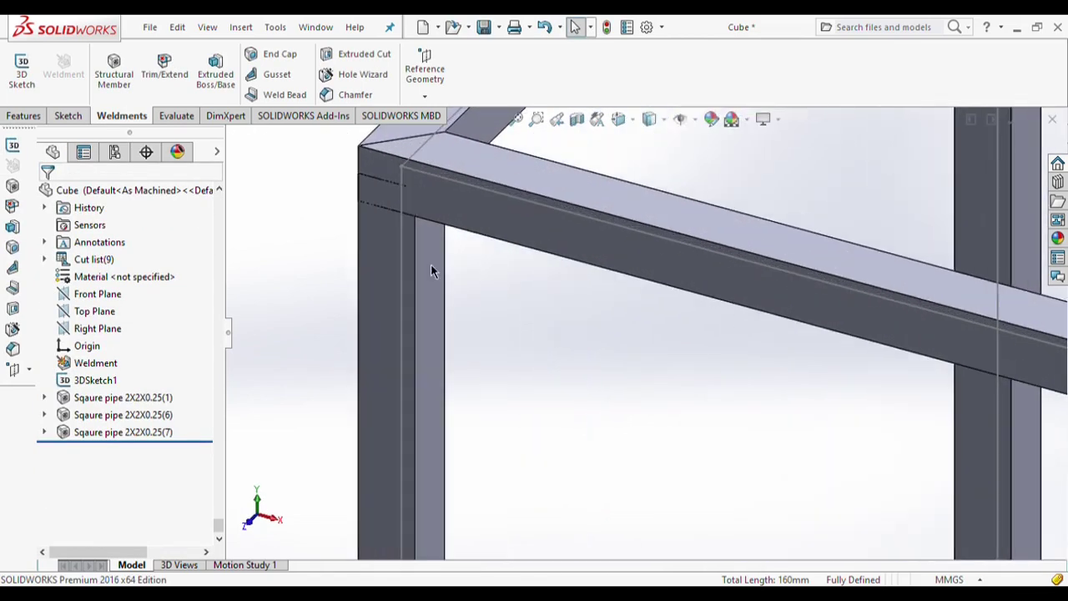
left_click(419, 274)
scroll(443, 238, "down", 2)
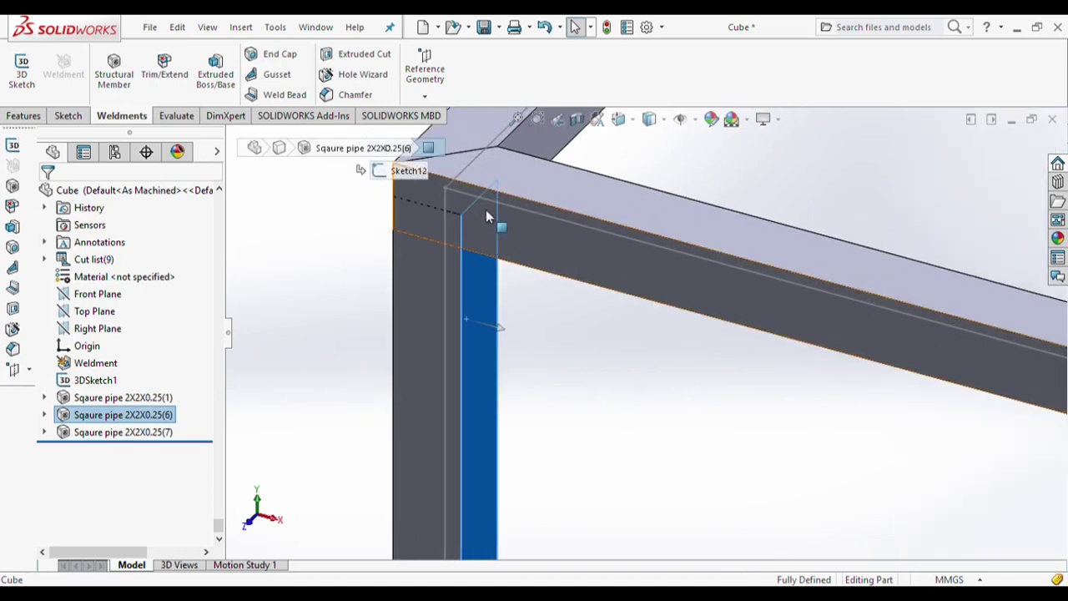
scroll(488, 251, "up", 1)
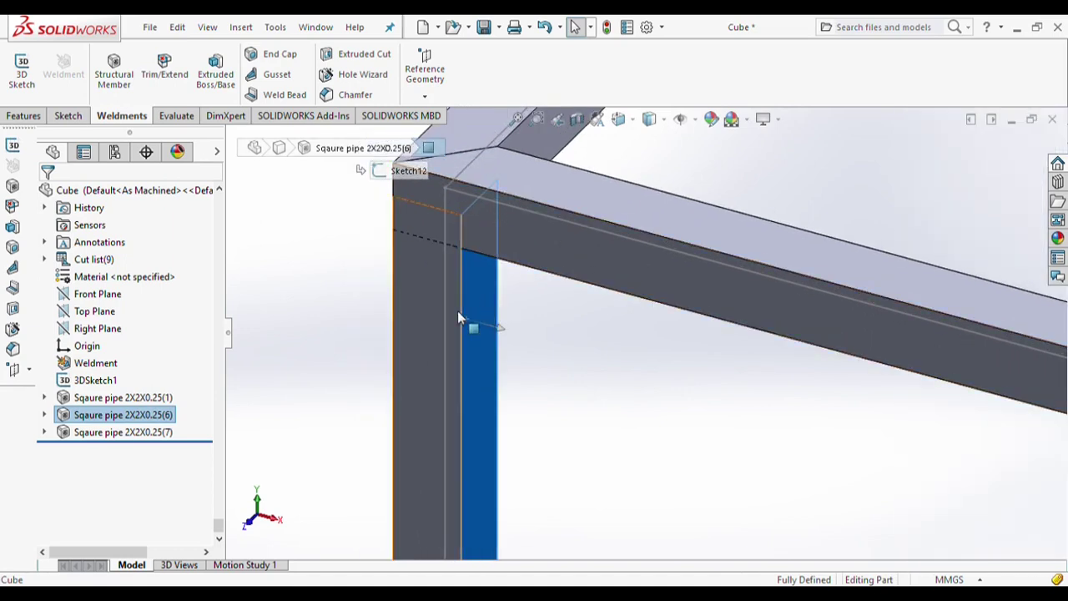
scroll(475, 317, "up", 2)
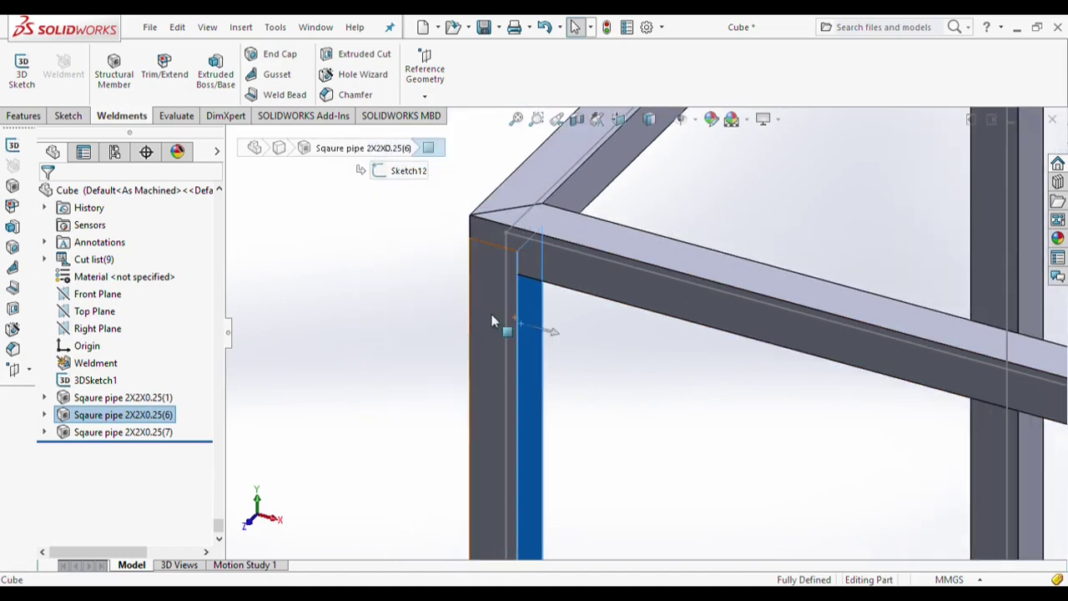
left_click(178, 90)
scroll(614, 339, "up", 2)
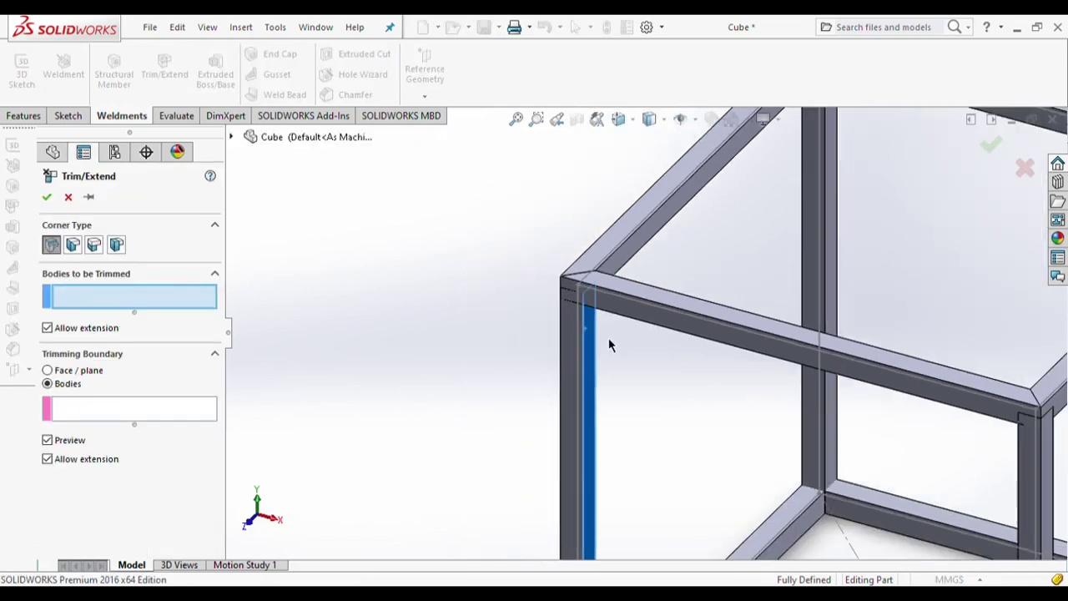
left_click(579, 422)
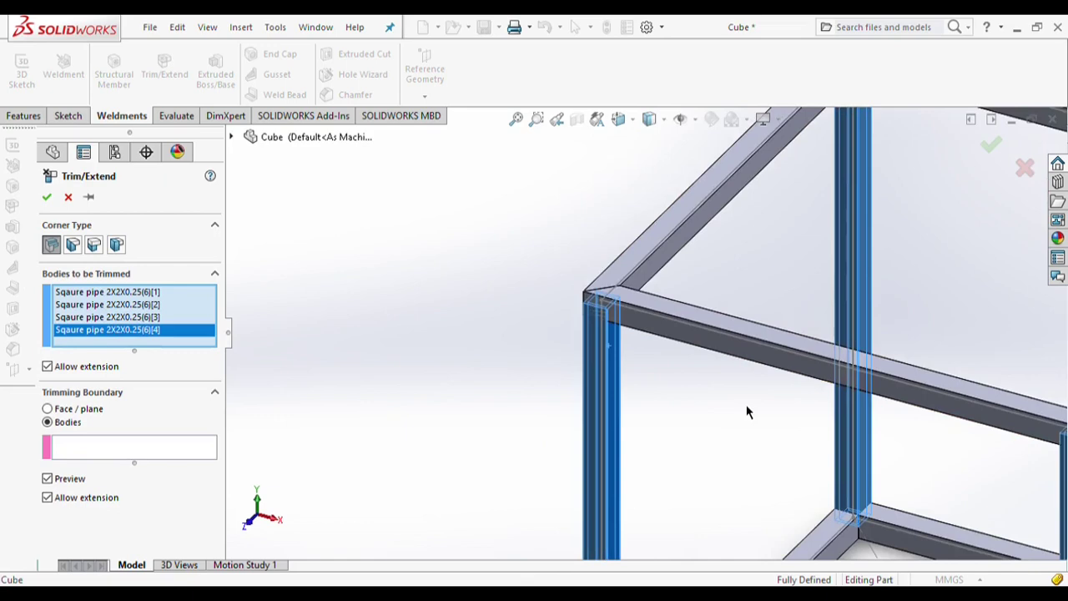
scroll(747, 412, "up", 4)
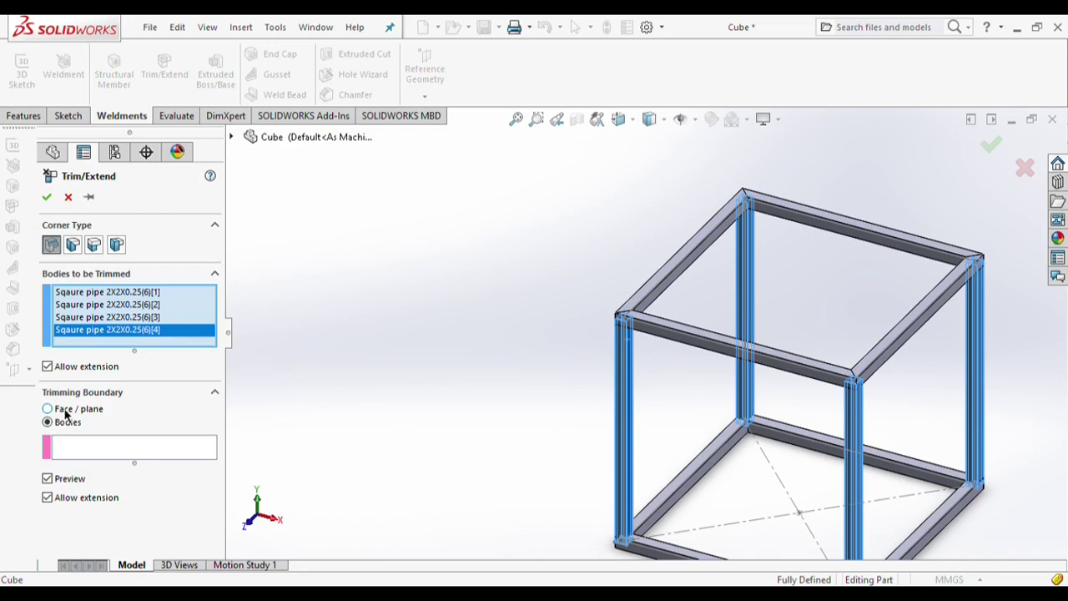
scroll(614, 305, "down", 2)
Step: Set the top frame member as the trimming boundary
left_click(616, 306)
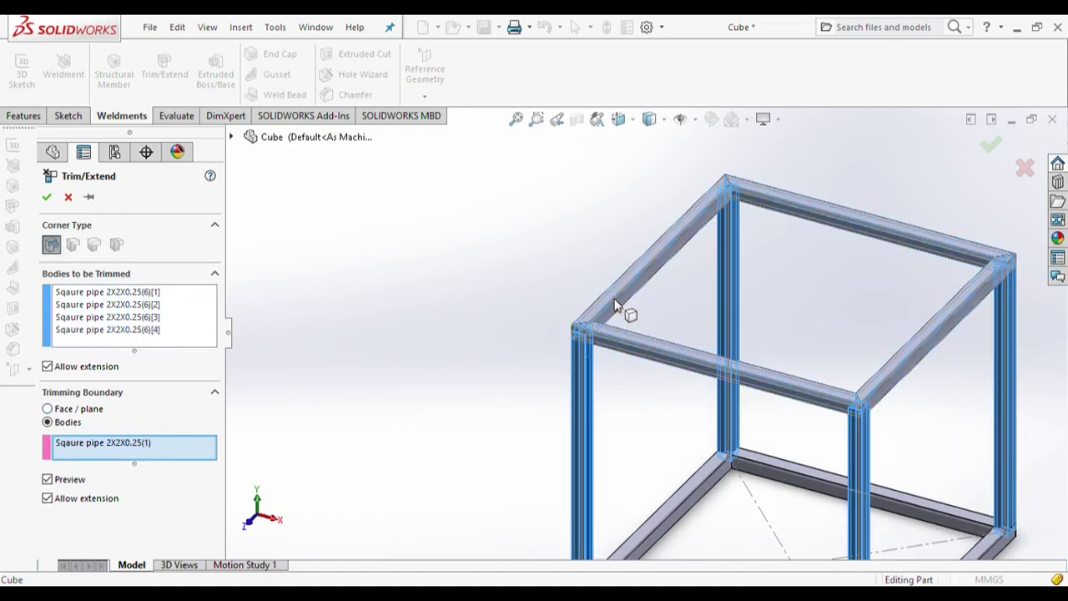
scroll(591, 333, "down", 5)
scroll(584, 355, "up", 4)
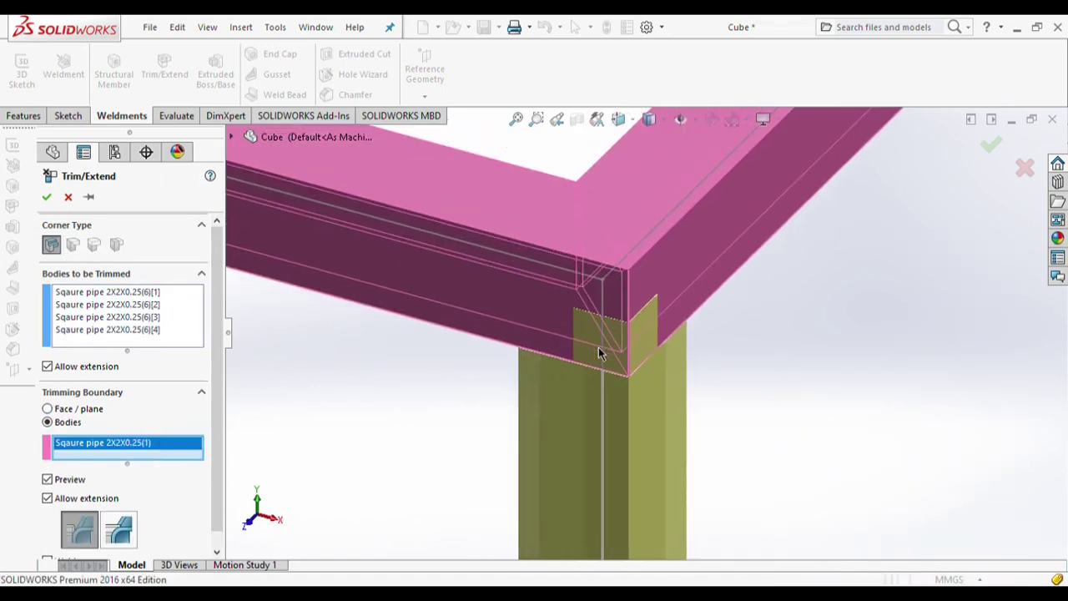
scroll(630, 342, "down", 5)
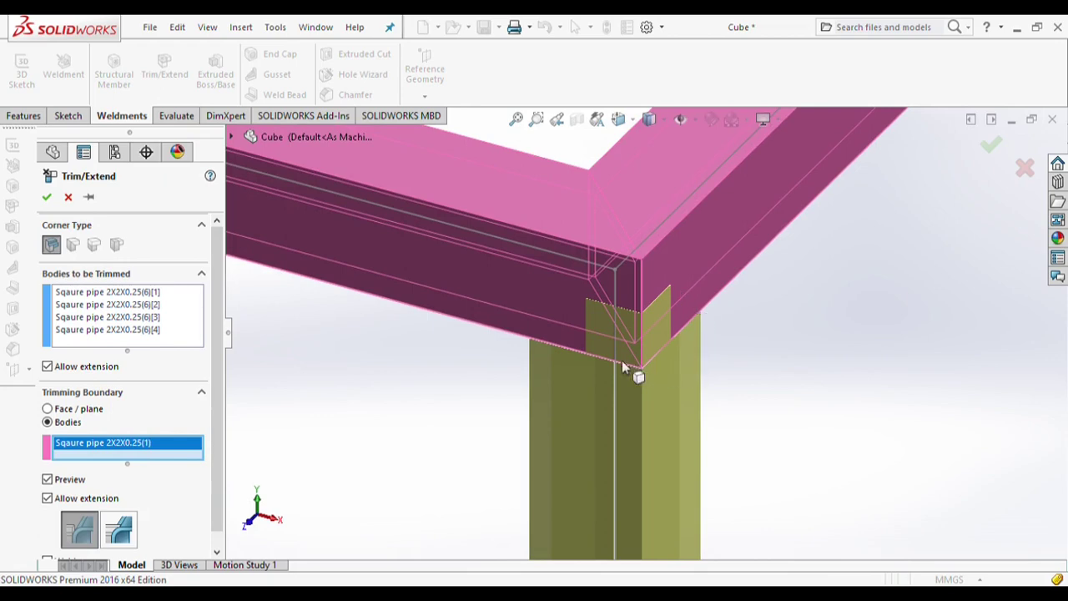
scroll(692, 365, "up", 5)
key("ctrl+1")
scroll(647, 355, "down", 2)
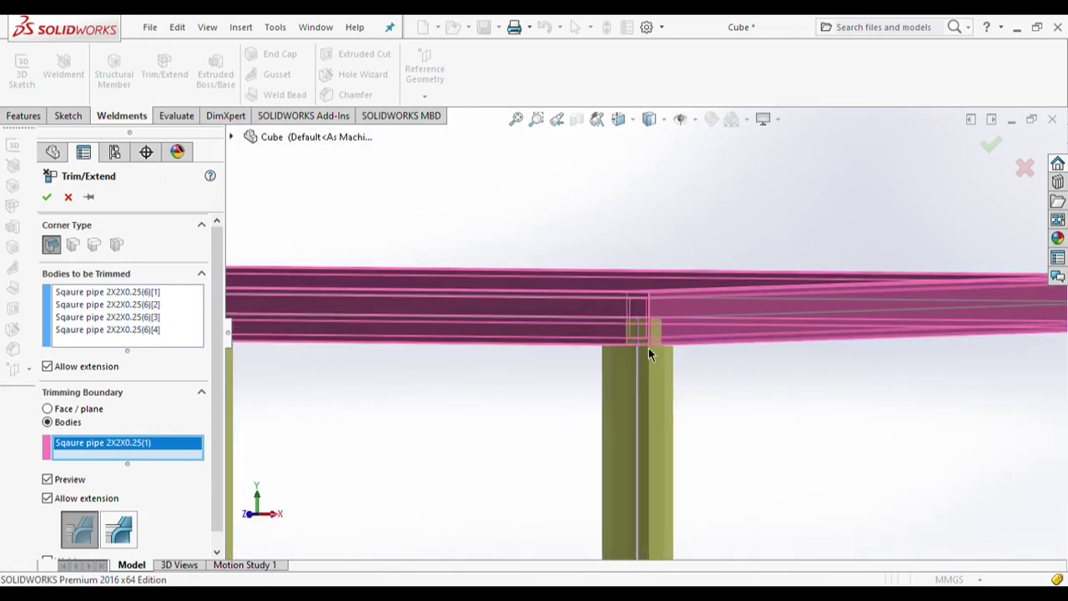
key("ctrl+7")
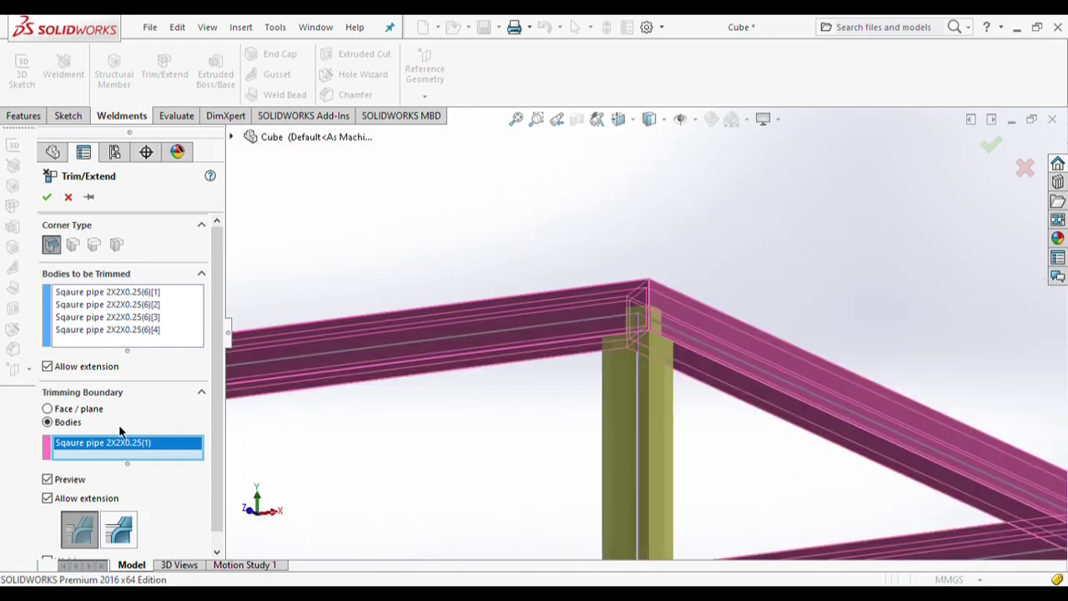
Step: Switch the boundary to Face/plane, pick the four top-member undersides, and apply the trim
left_click(62, 411)
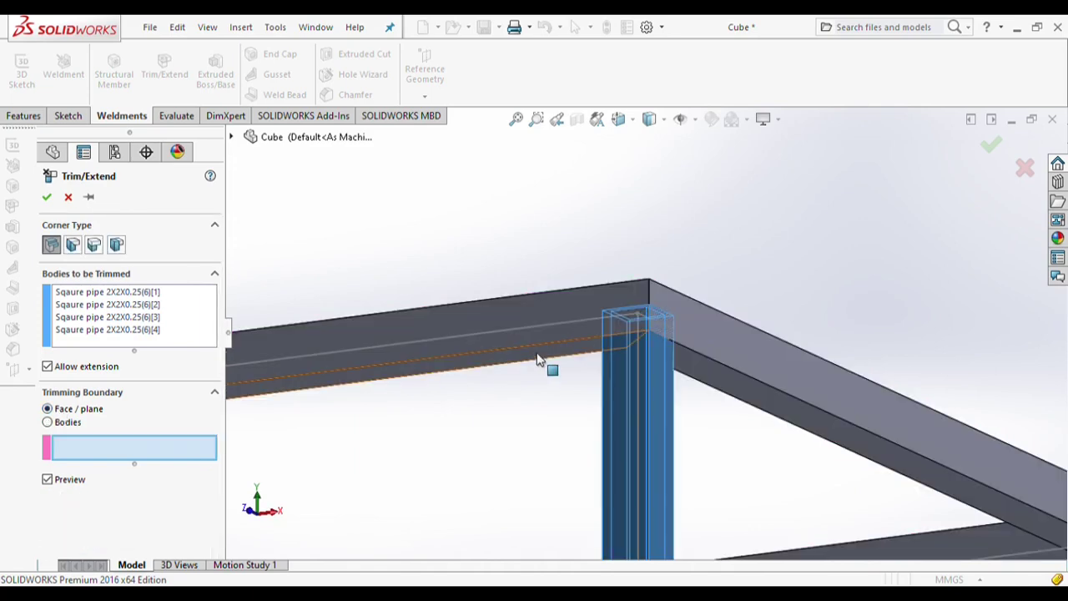
left_click(538, 359)
scroll(763, 393, "up", 3)
middle_click_drag(763, 393, 780, 442)
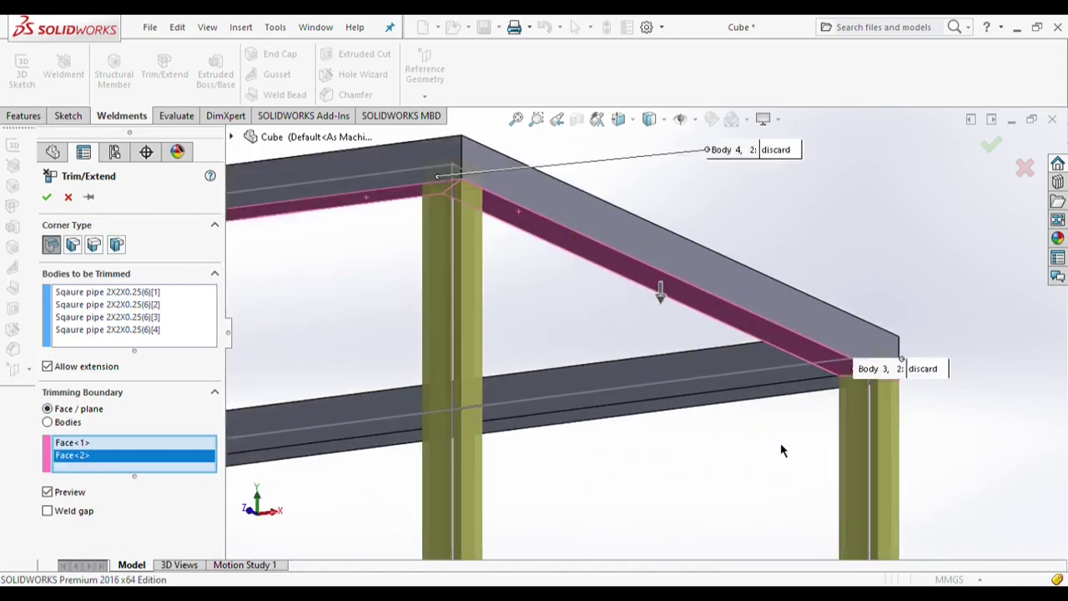
left_click(696, 409)
scroll(696, 409, "up", 3)
middle_click_drag(677, 417, 527, 365)
left_click(334, 380)
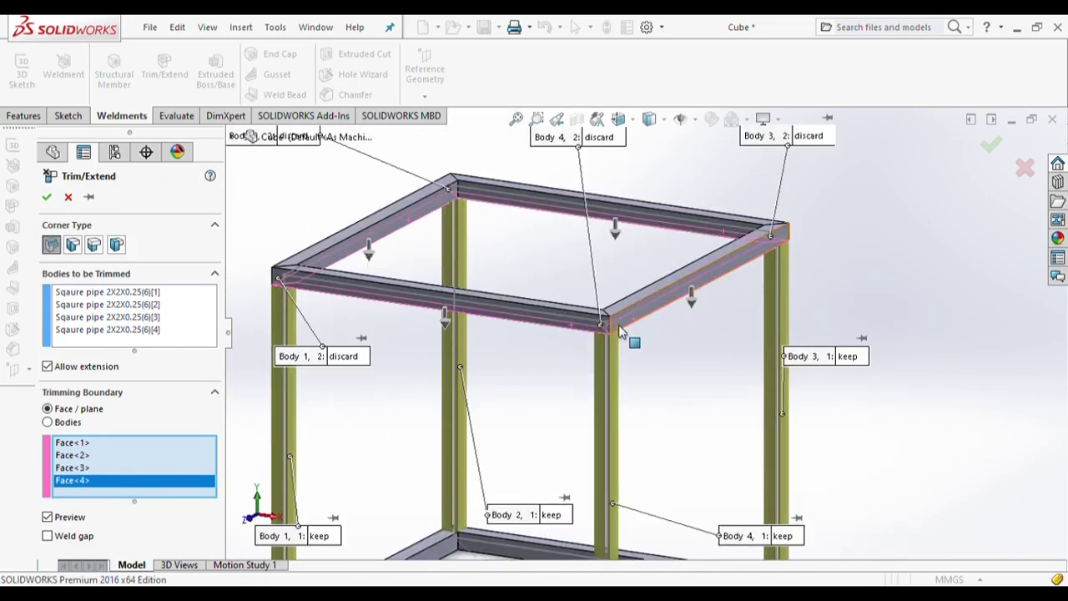
scroll(528, 365, "down", 5)
left_click(46, 197)
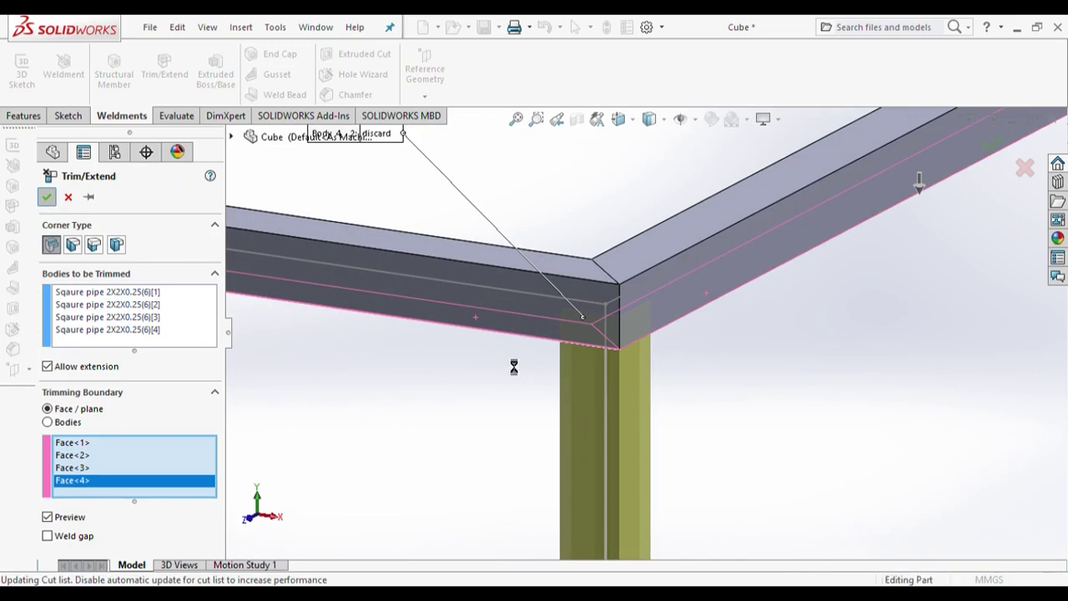
scroll(549, 356, "up", 6)
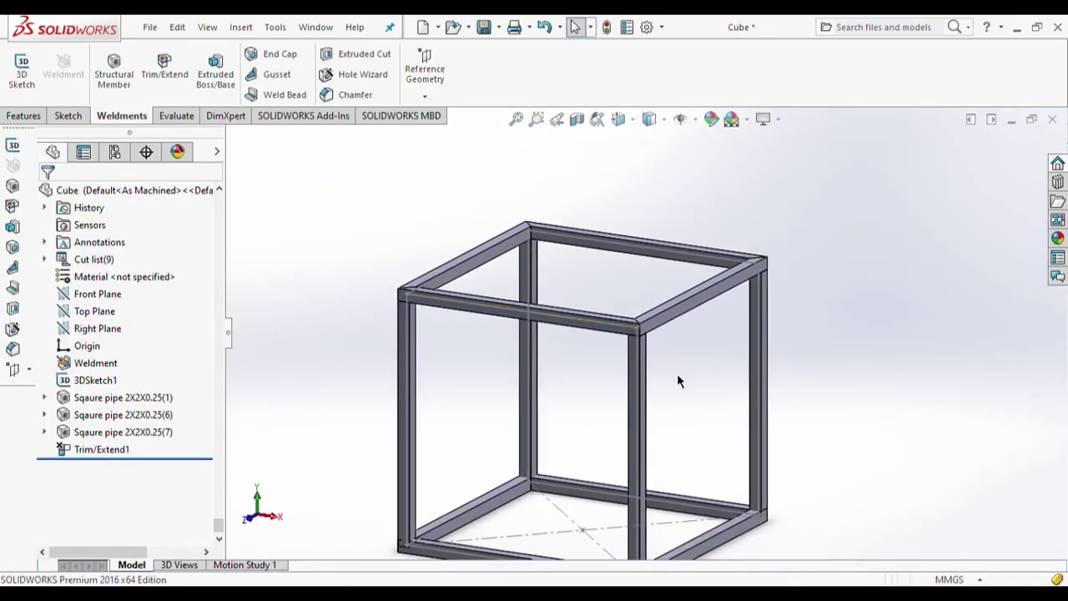
Step: Start a second Trim/Extend with the legs as bodies to trim and Bodies as the boundary type
scroll(639, 529, "down", 8)
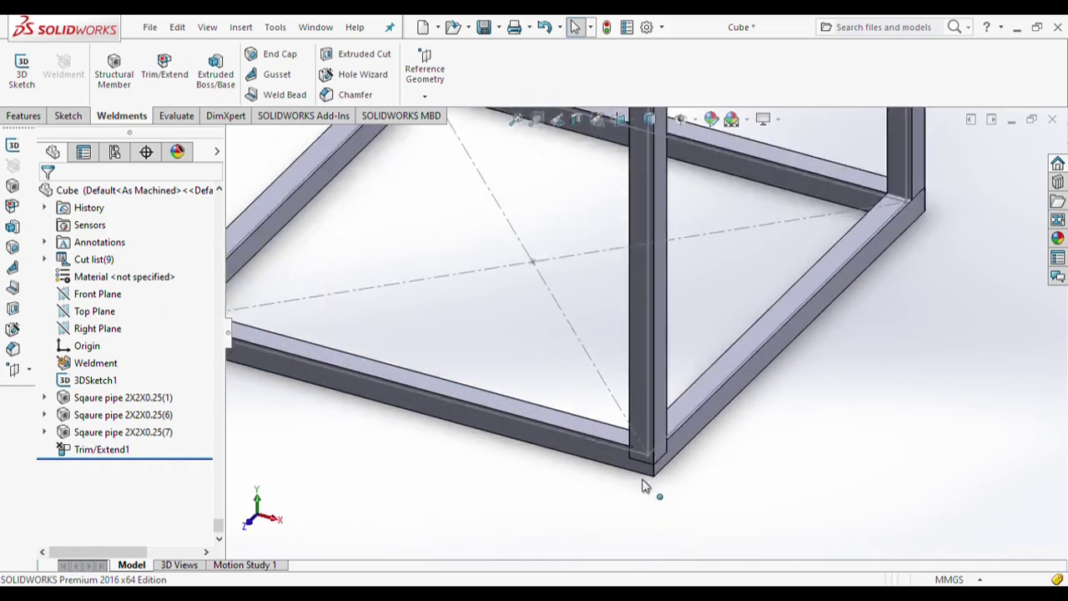
left_click(658, 386)
scroll(650, 375, "down", 3)
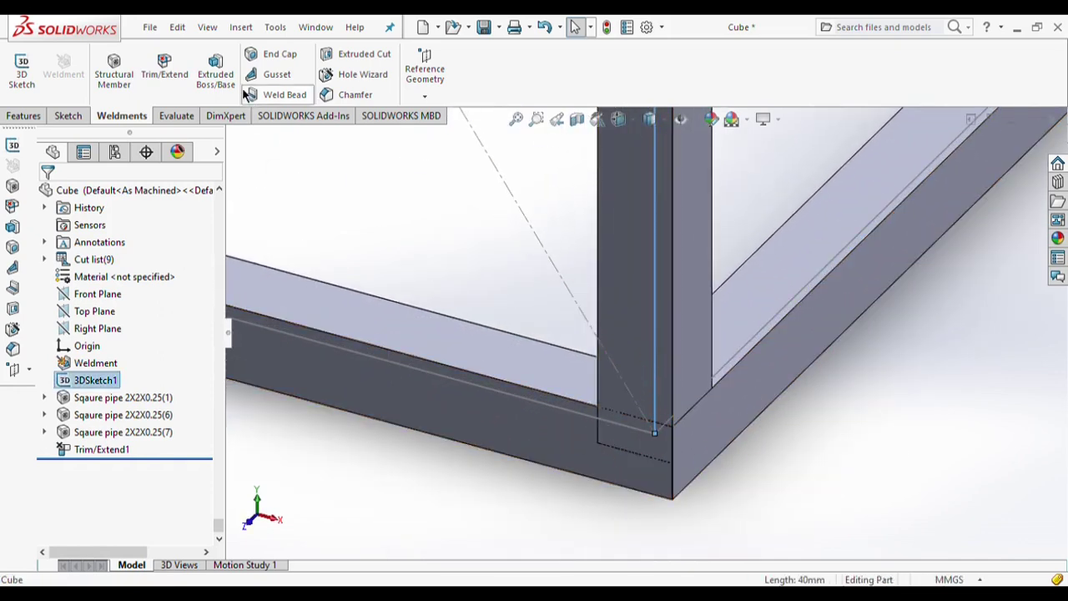
left_click(165, 65)
left_click(627, 281)
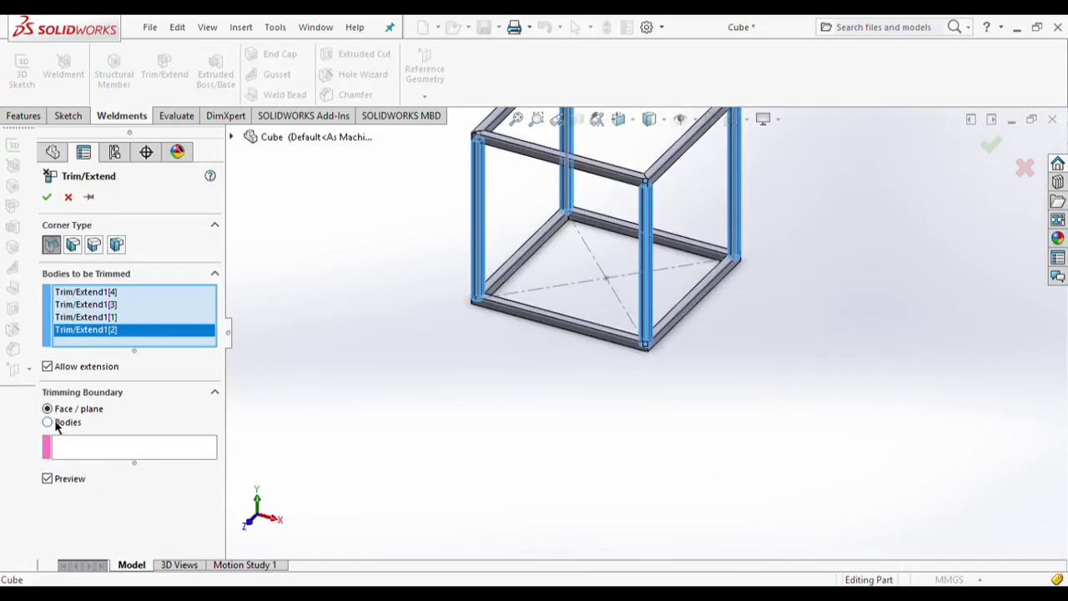
left_click(48, 422)
Step: Pick the bottom square pipes as trimming boundaries and apply, creating Trim/Extend2
scroll(598, 304, "down", 4)
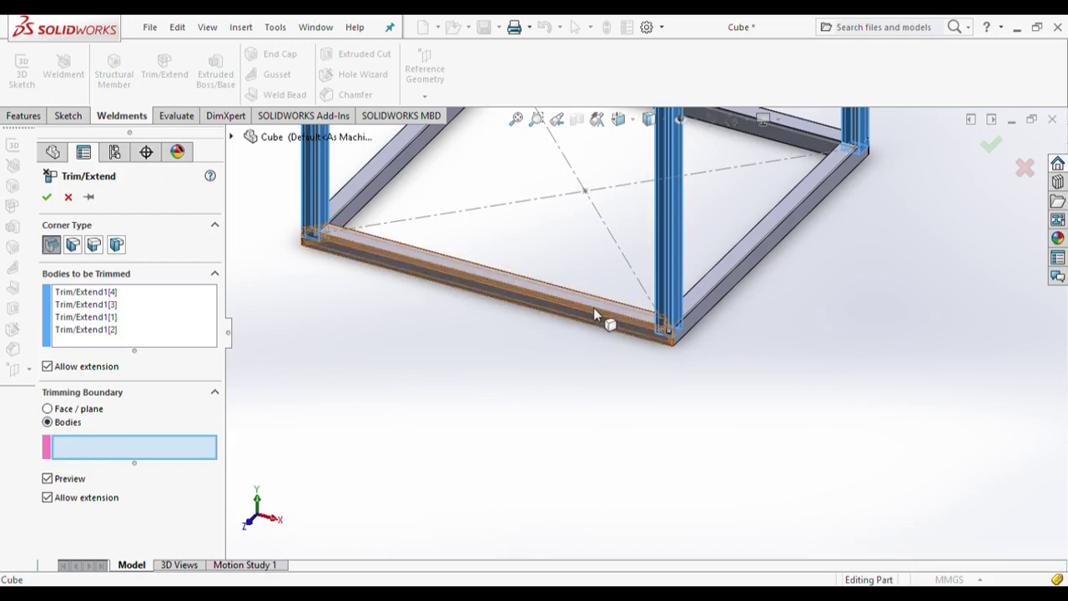
left_click(593, 314)
left_click(697, 309)
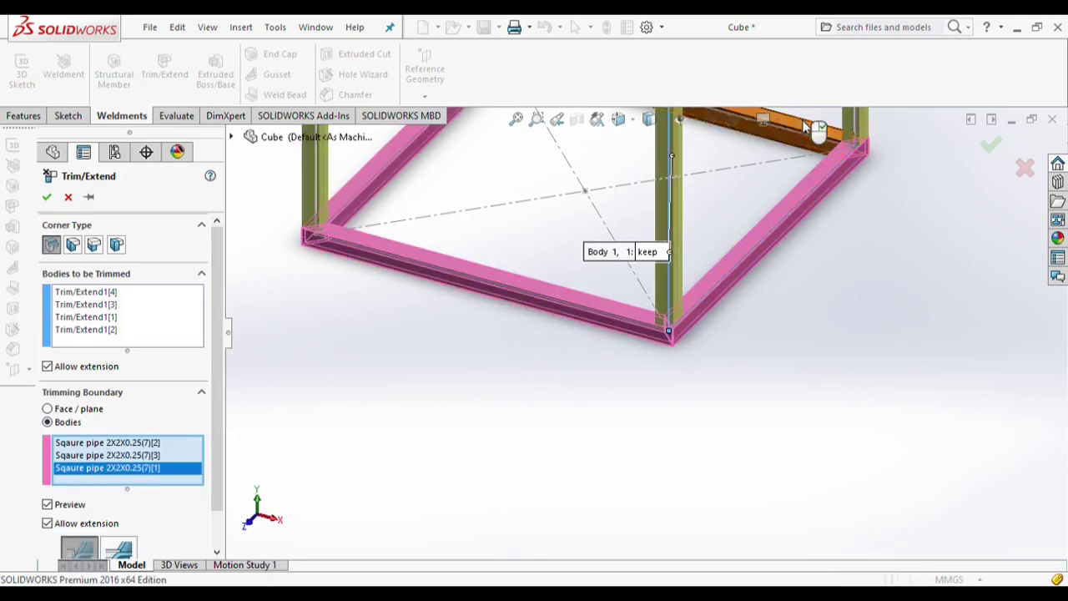
left_click(805, 127)
scroll(608, 388, "down", 4)
scroll(572, 359, "down", 2)
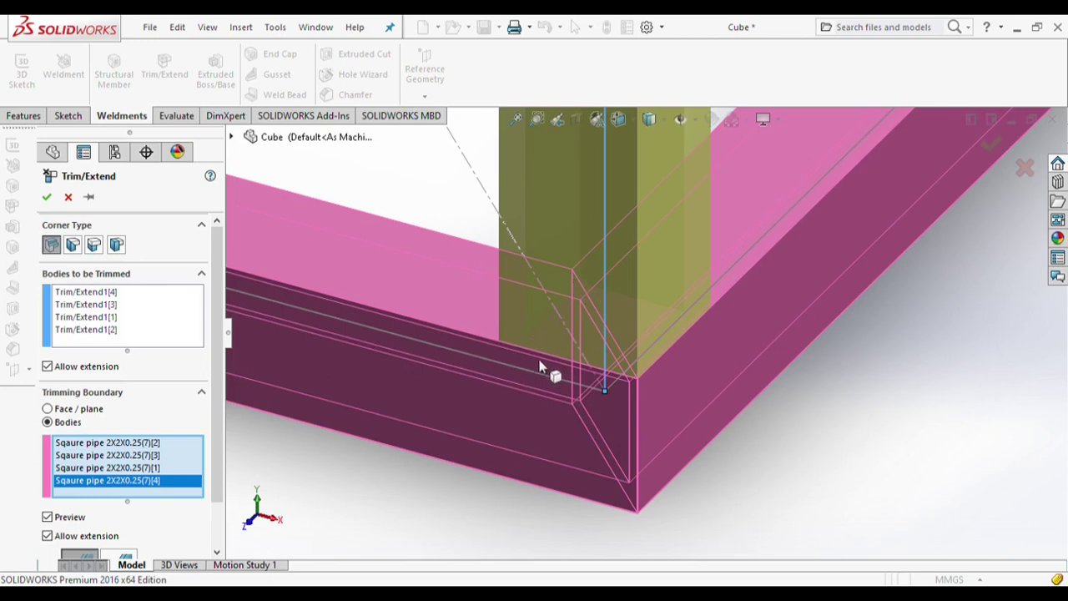
scroll(543, 383, "up", 5)
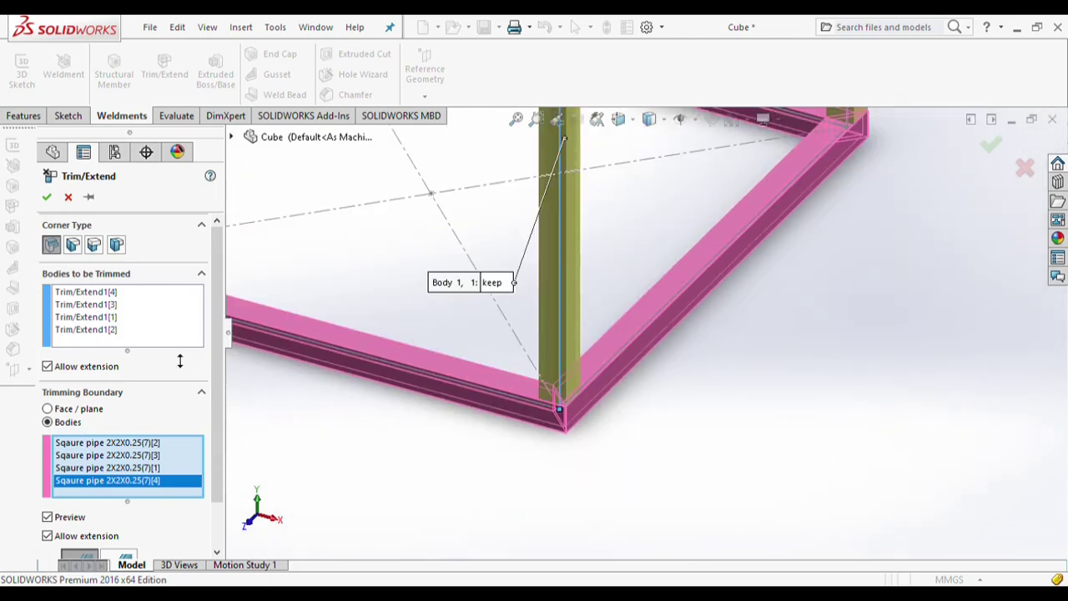
left_click(47, 197)
scroll(626, 342, "down", 3)
scroll(626, 342, "up", 6)
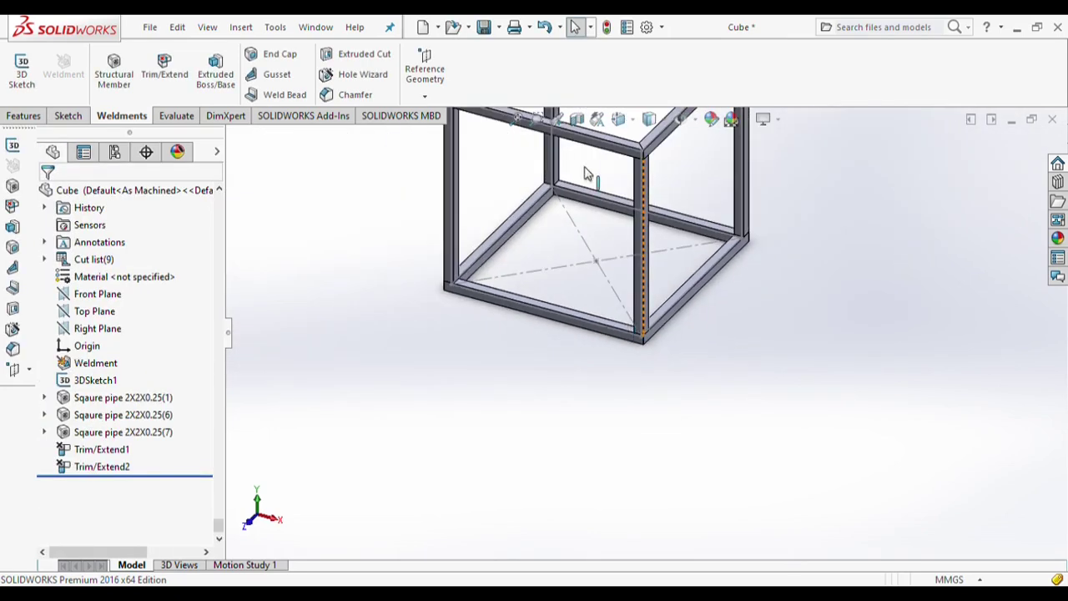
key("f")
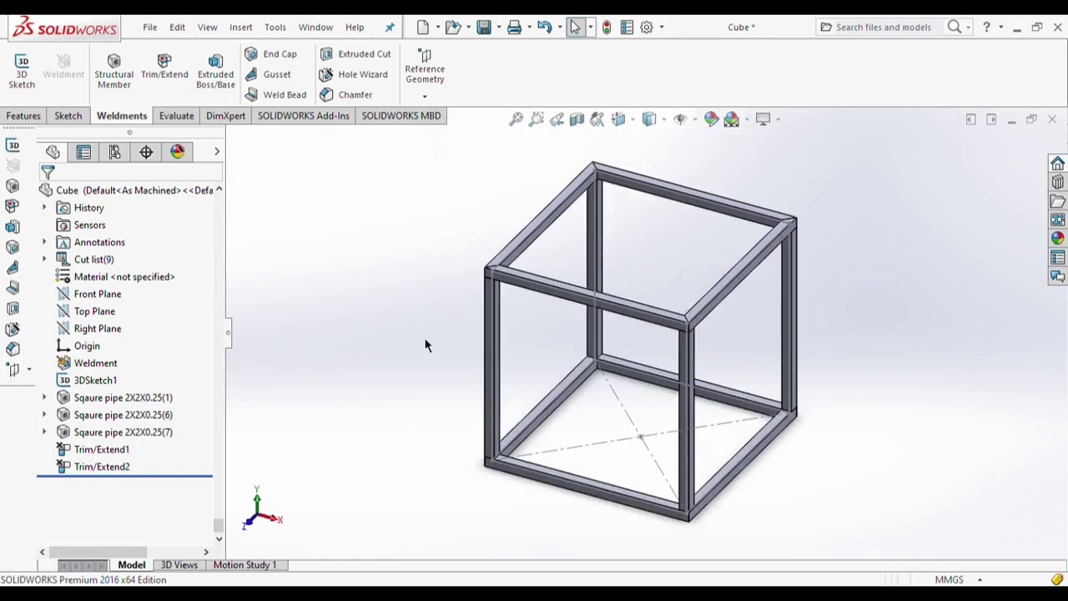